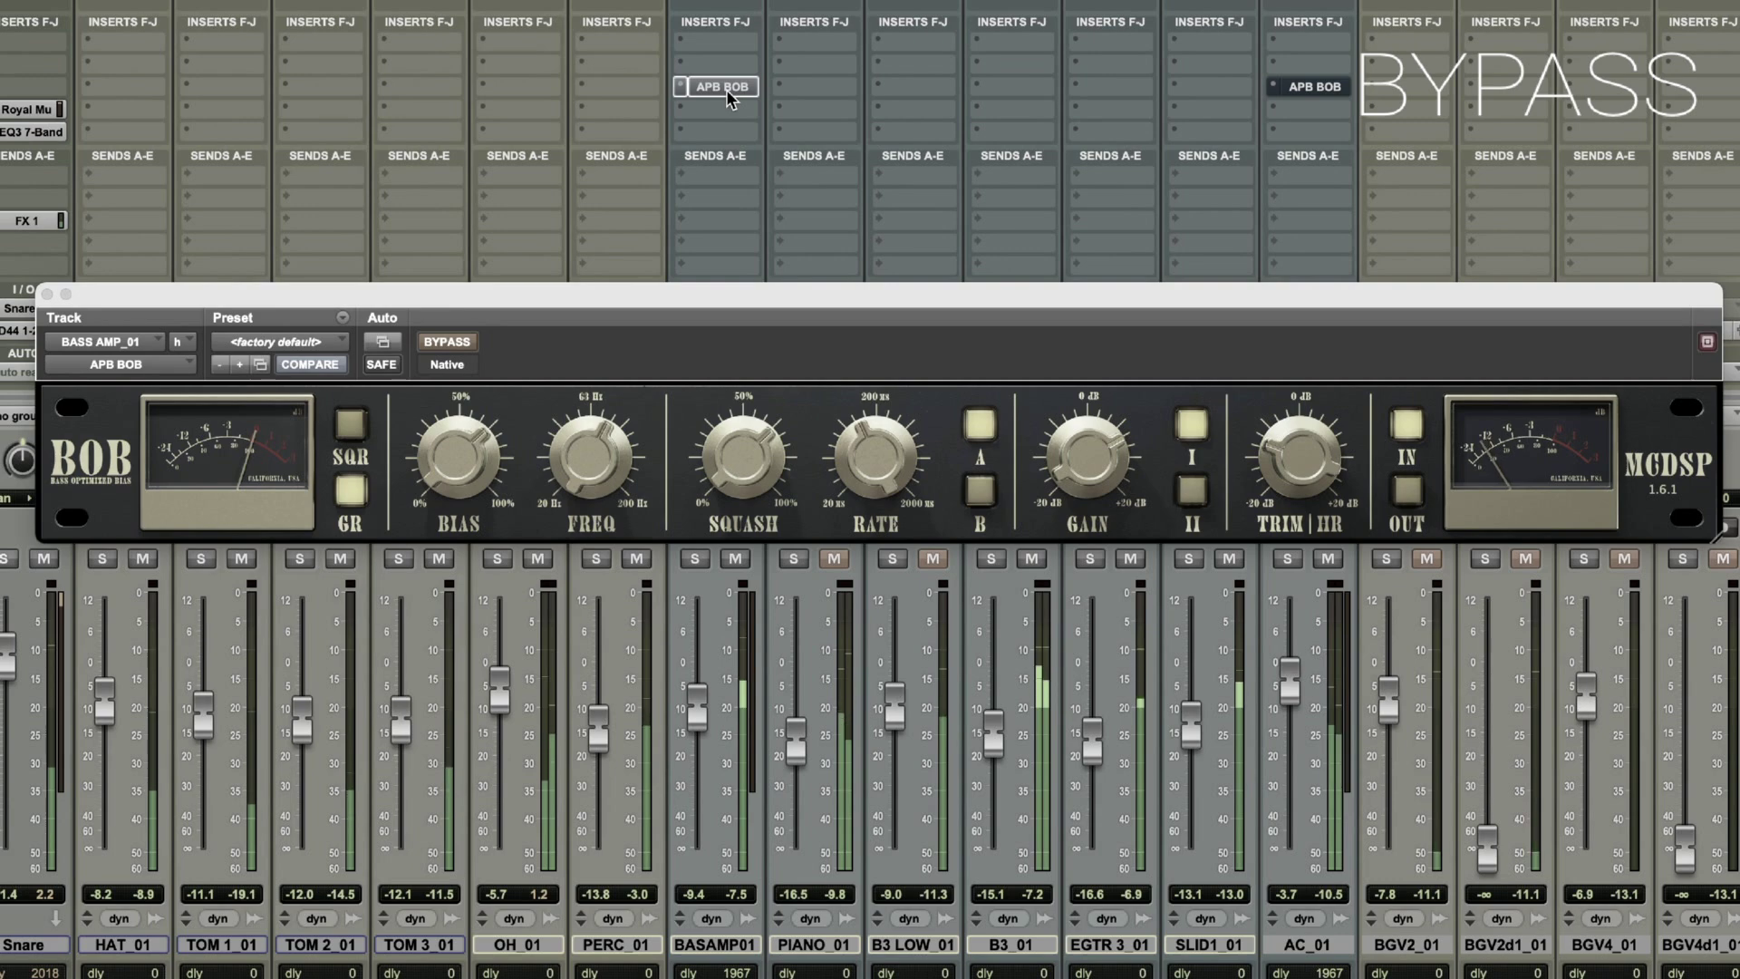
Re-enable the bypassed APB BOB plug-ins across the mix and stop playback.
{"action": "left_click", "coordinate": [726, 88], "text": "super"}
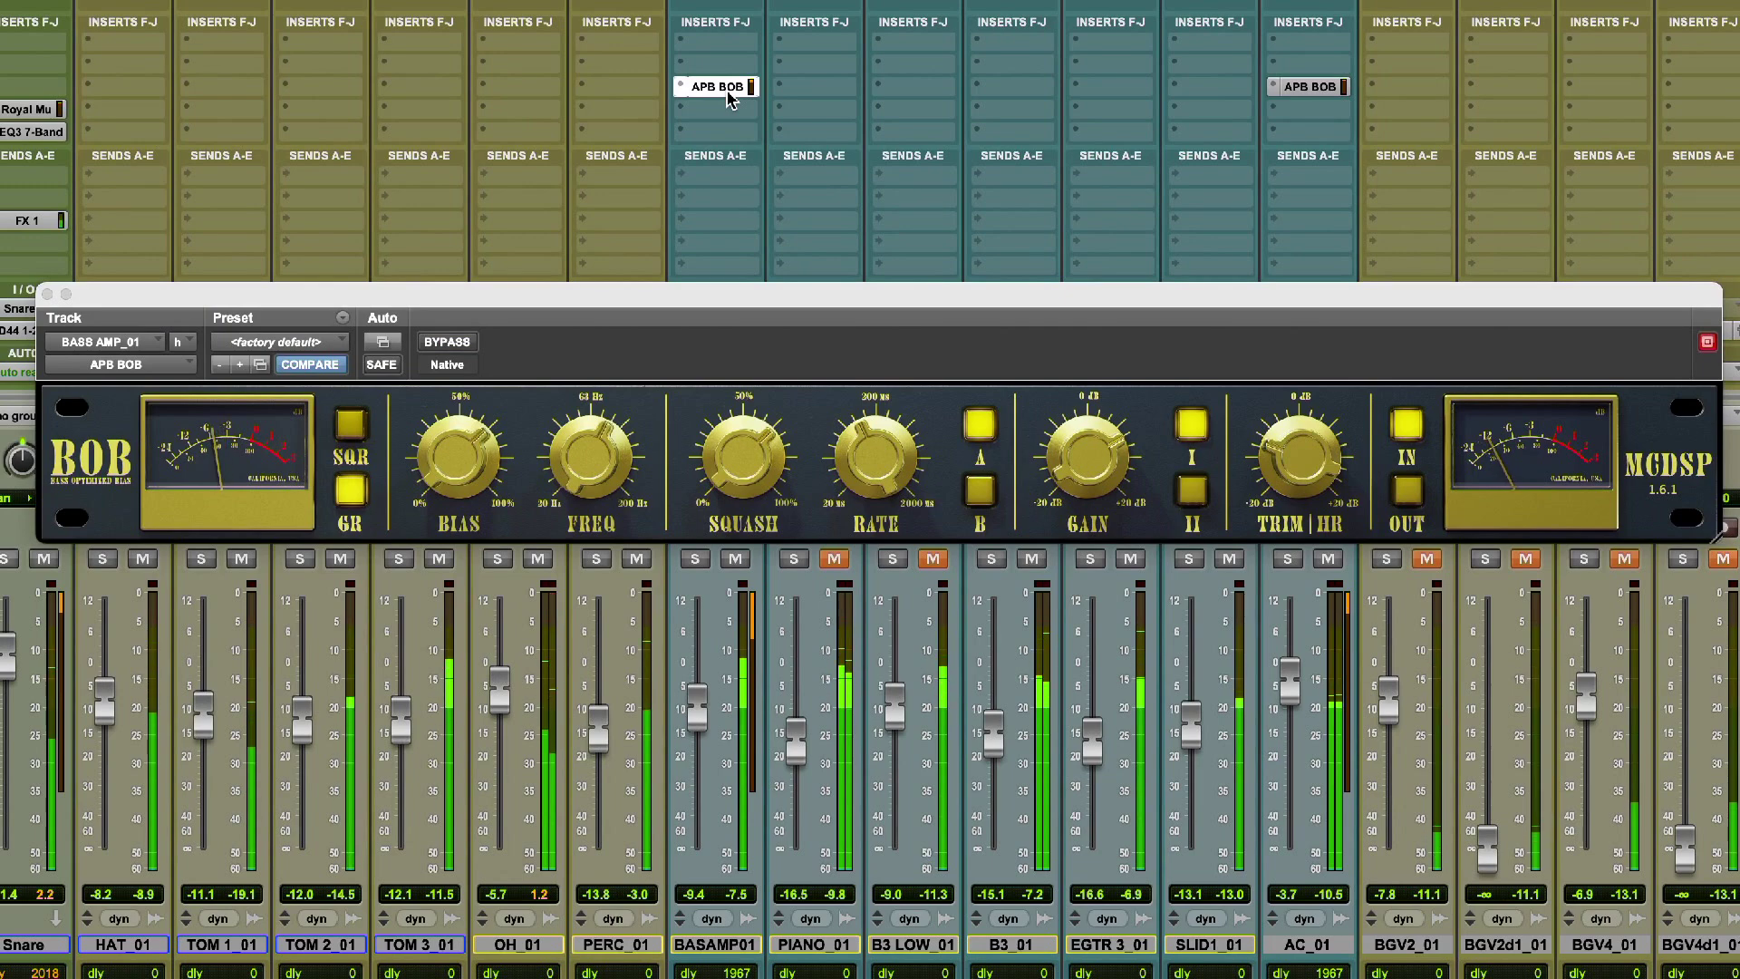
{"action": "key", "text": "space"}
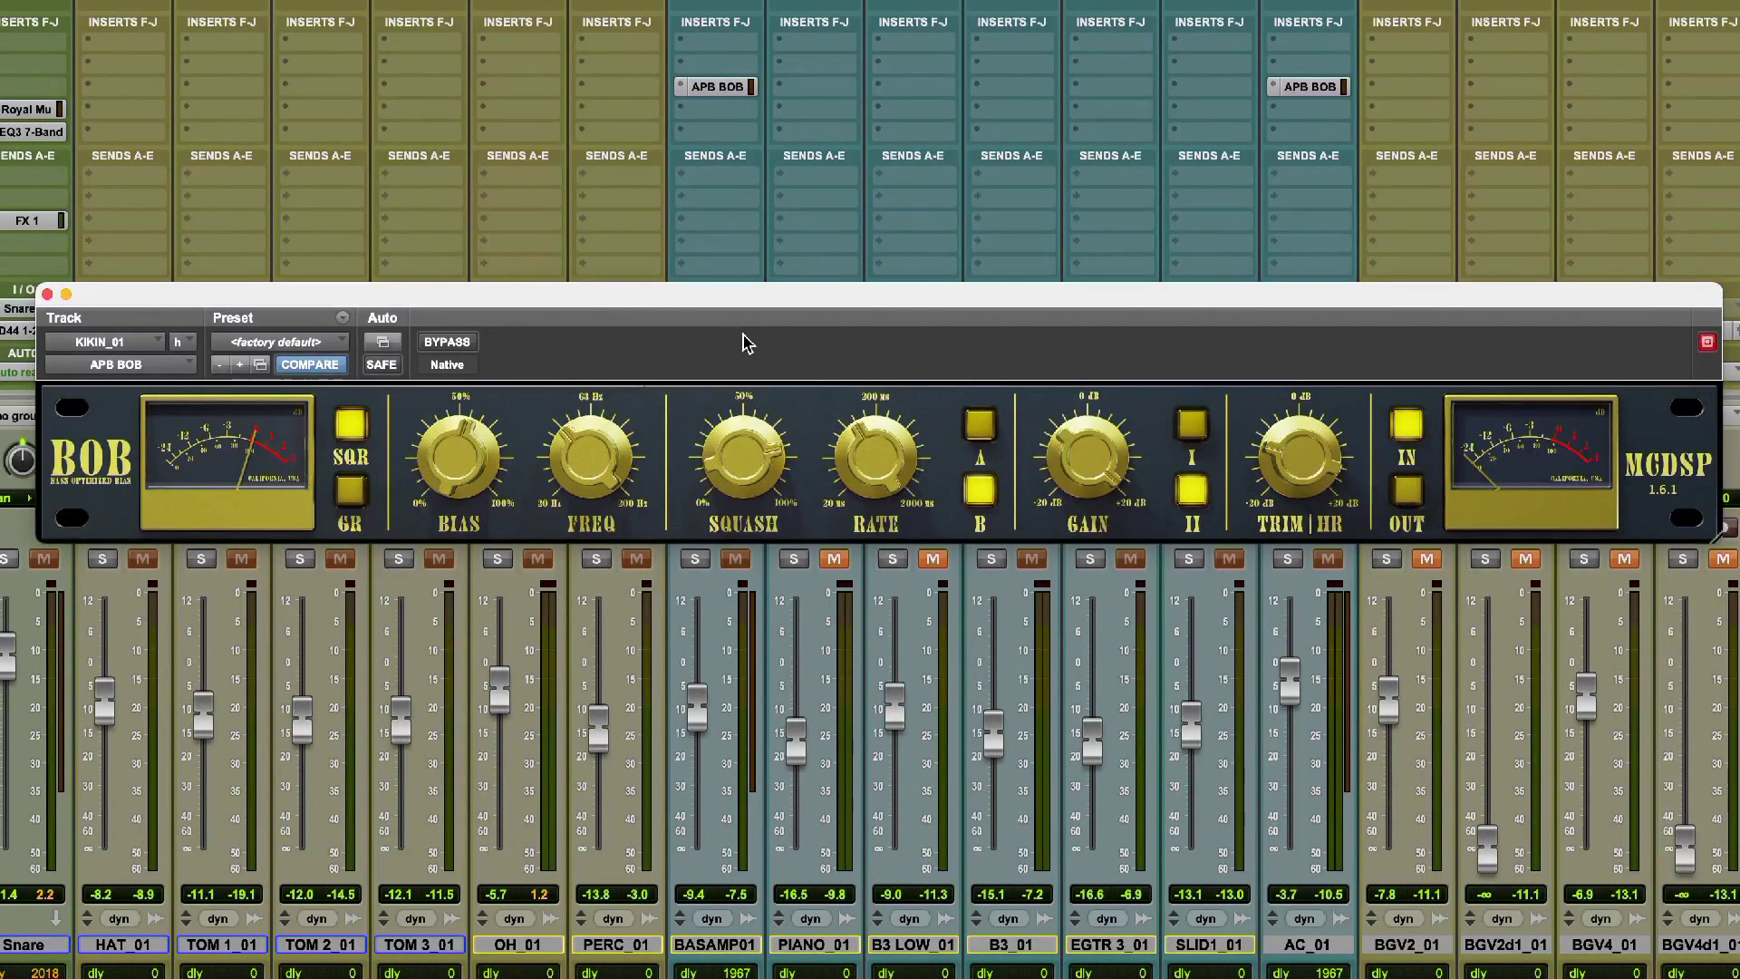
Compare the KIKIN_01 track with its APB BOB bypassed and active, and stop playback.
{"action": "left_click", "coordinate": [447, 342]}
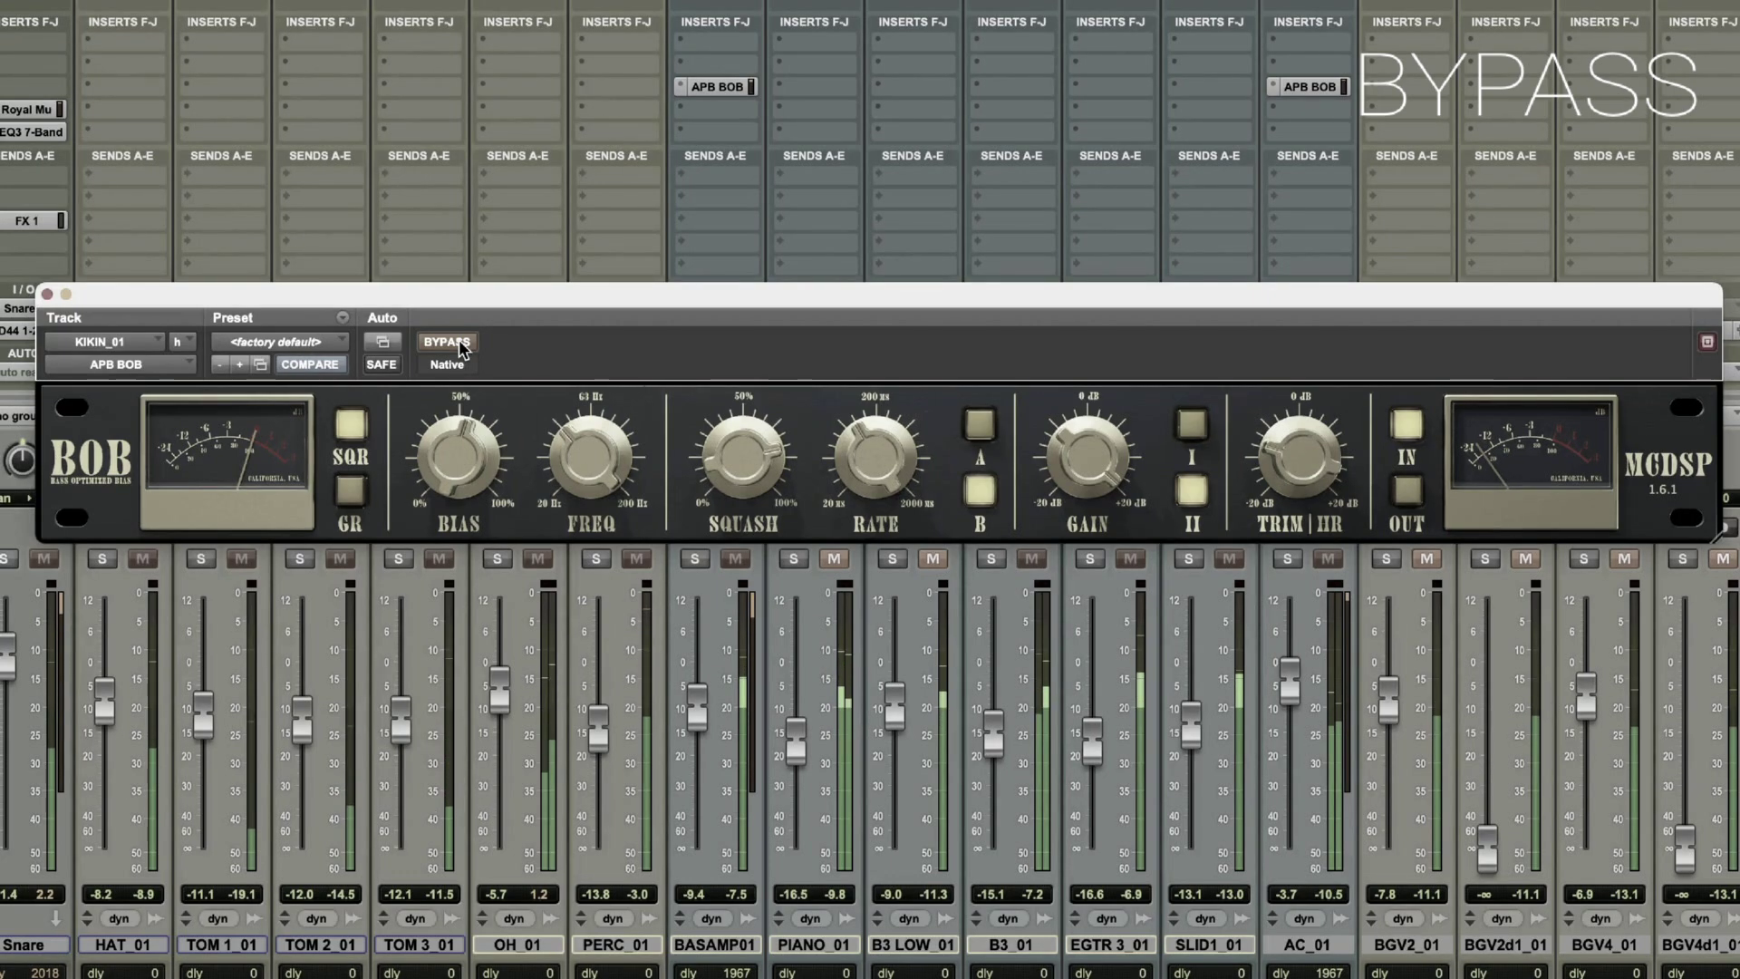
{"action": "left_click", "coordinate": [459, 347]}
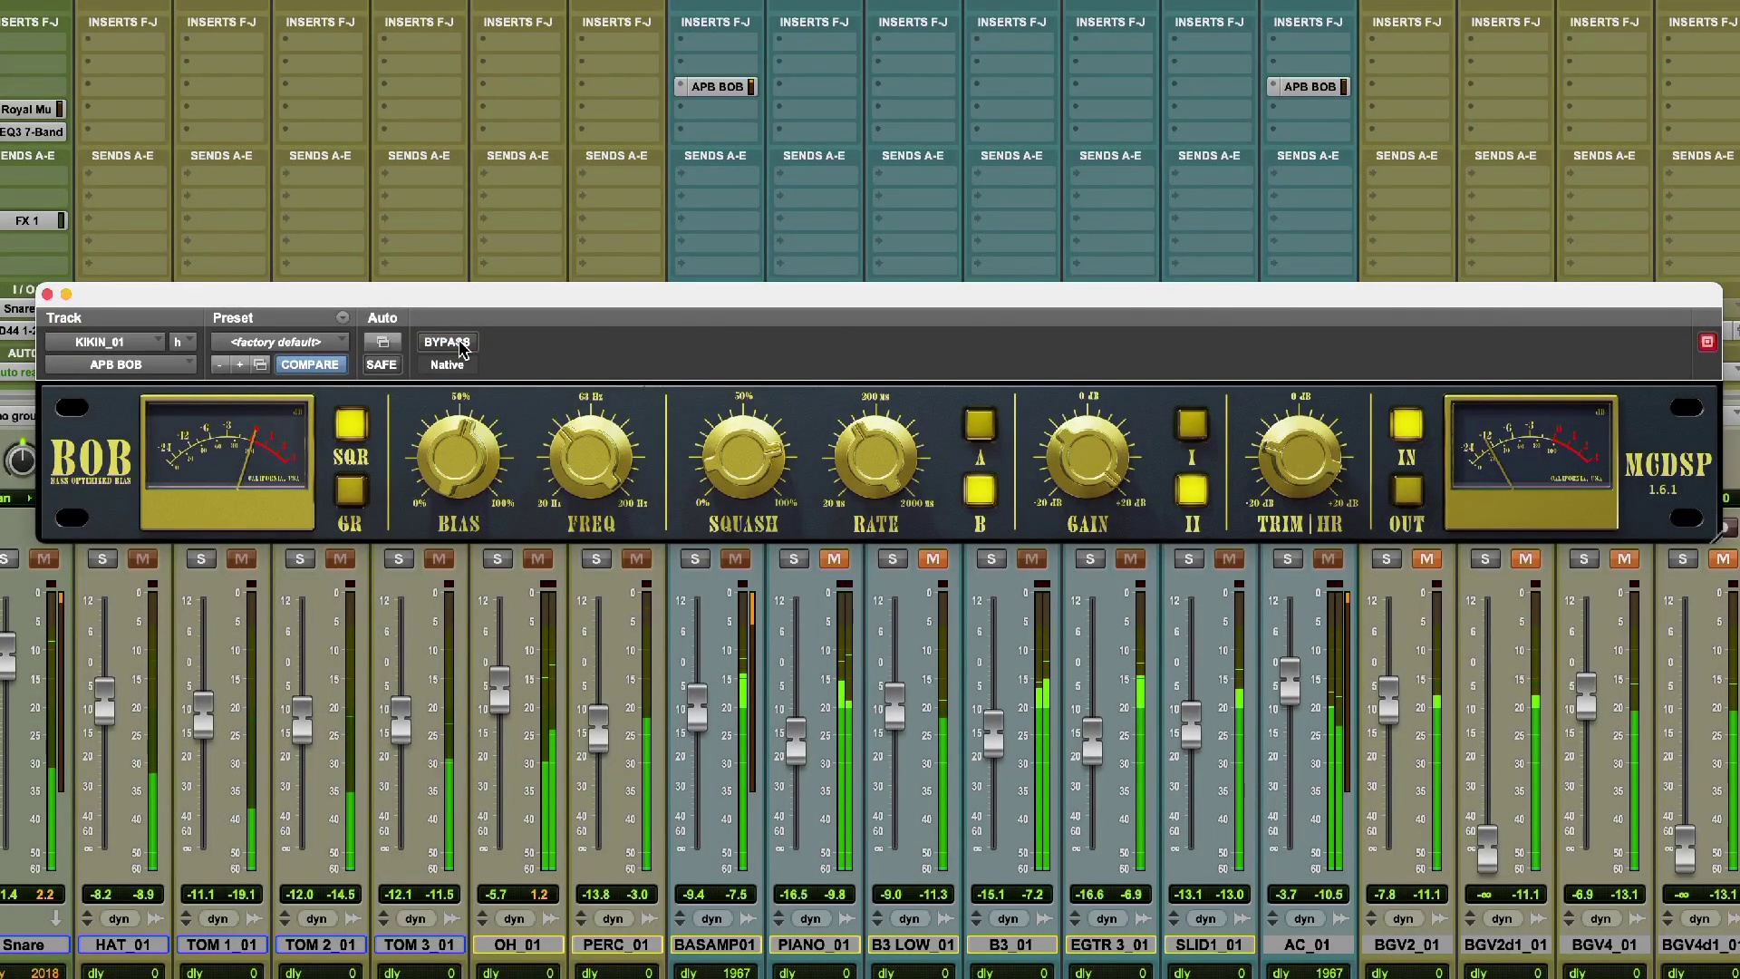
{"action": "mouse_move", "coordinate": [459, 464]}
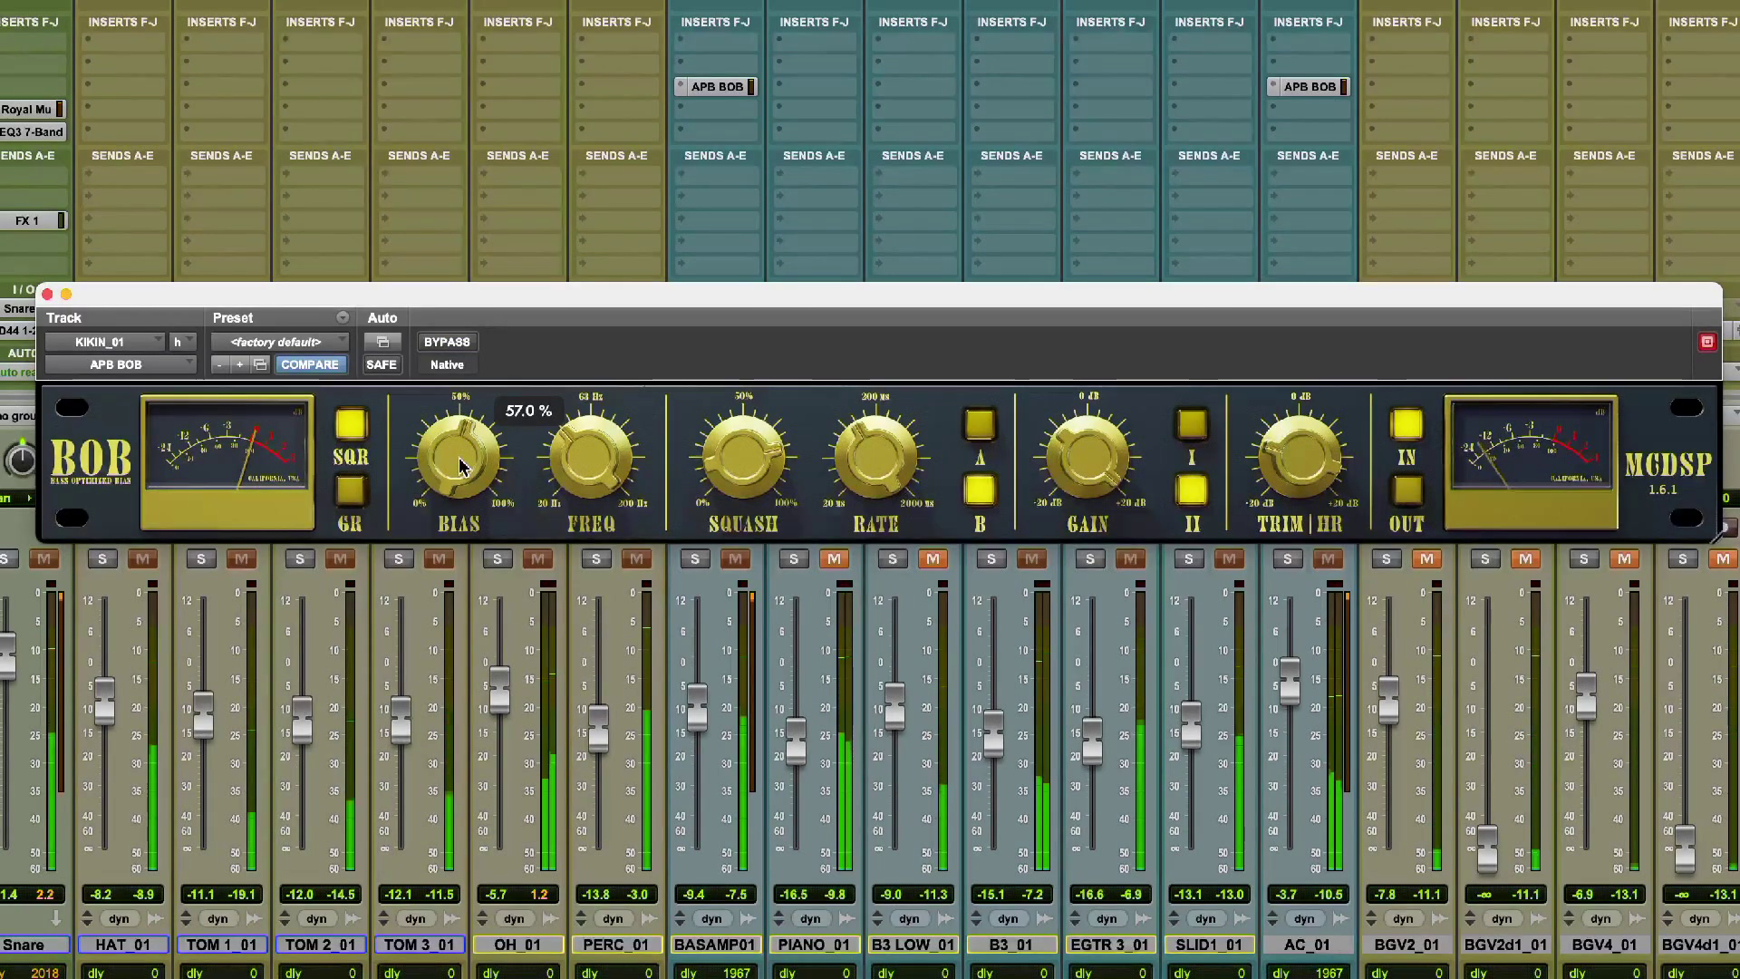
{"action": "key", "text": "space"}
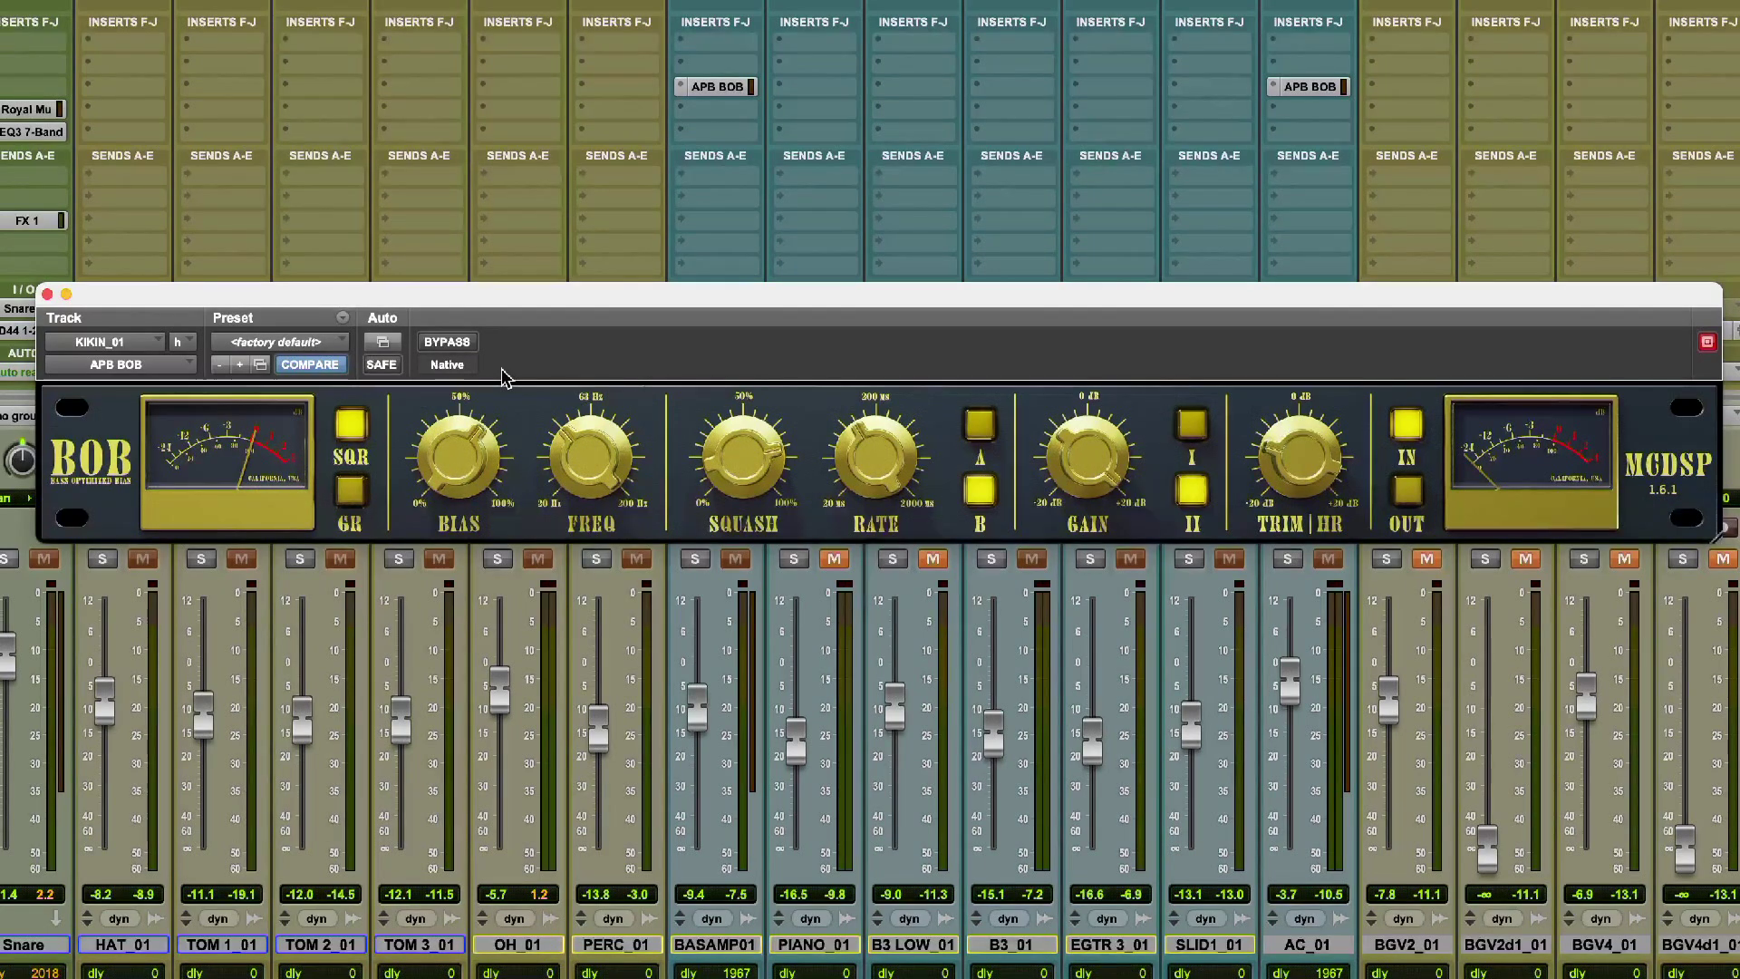
Set the Bias of the KIKIN_01 APB BOB to 63.1 % during playback, and stop playback.
{"action": "key", "text": "space"}
{"action": "mouse_move", "coordinate": [478, 442]}
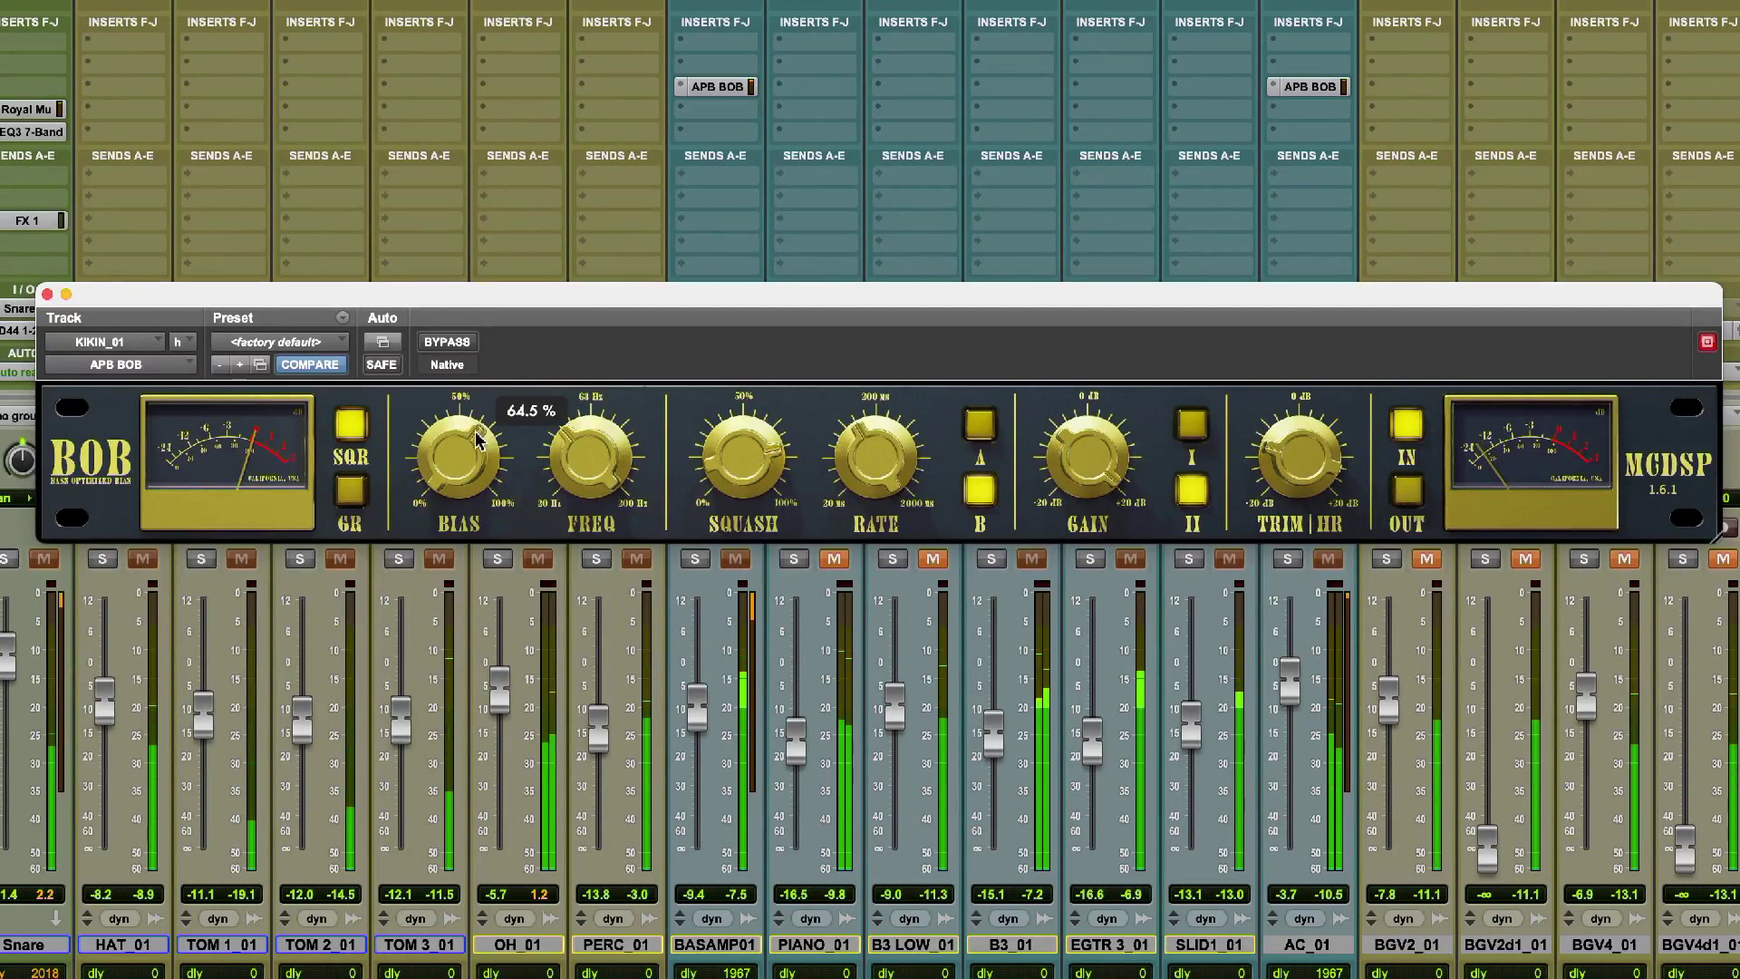
{"action": "mouse_move", "coordinate": [468, 447]}
{"action": "left_mouse_down"}
{"action": "mouse_move", "coordinate": [459, 615]}
{"action": "mouse_move", "coordinate": [477, 384]}
{"action": "mouse_move", "coordinate": [471, 455]}
{"action": "left_mouse_up"}
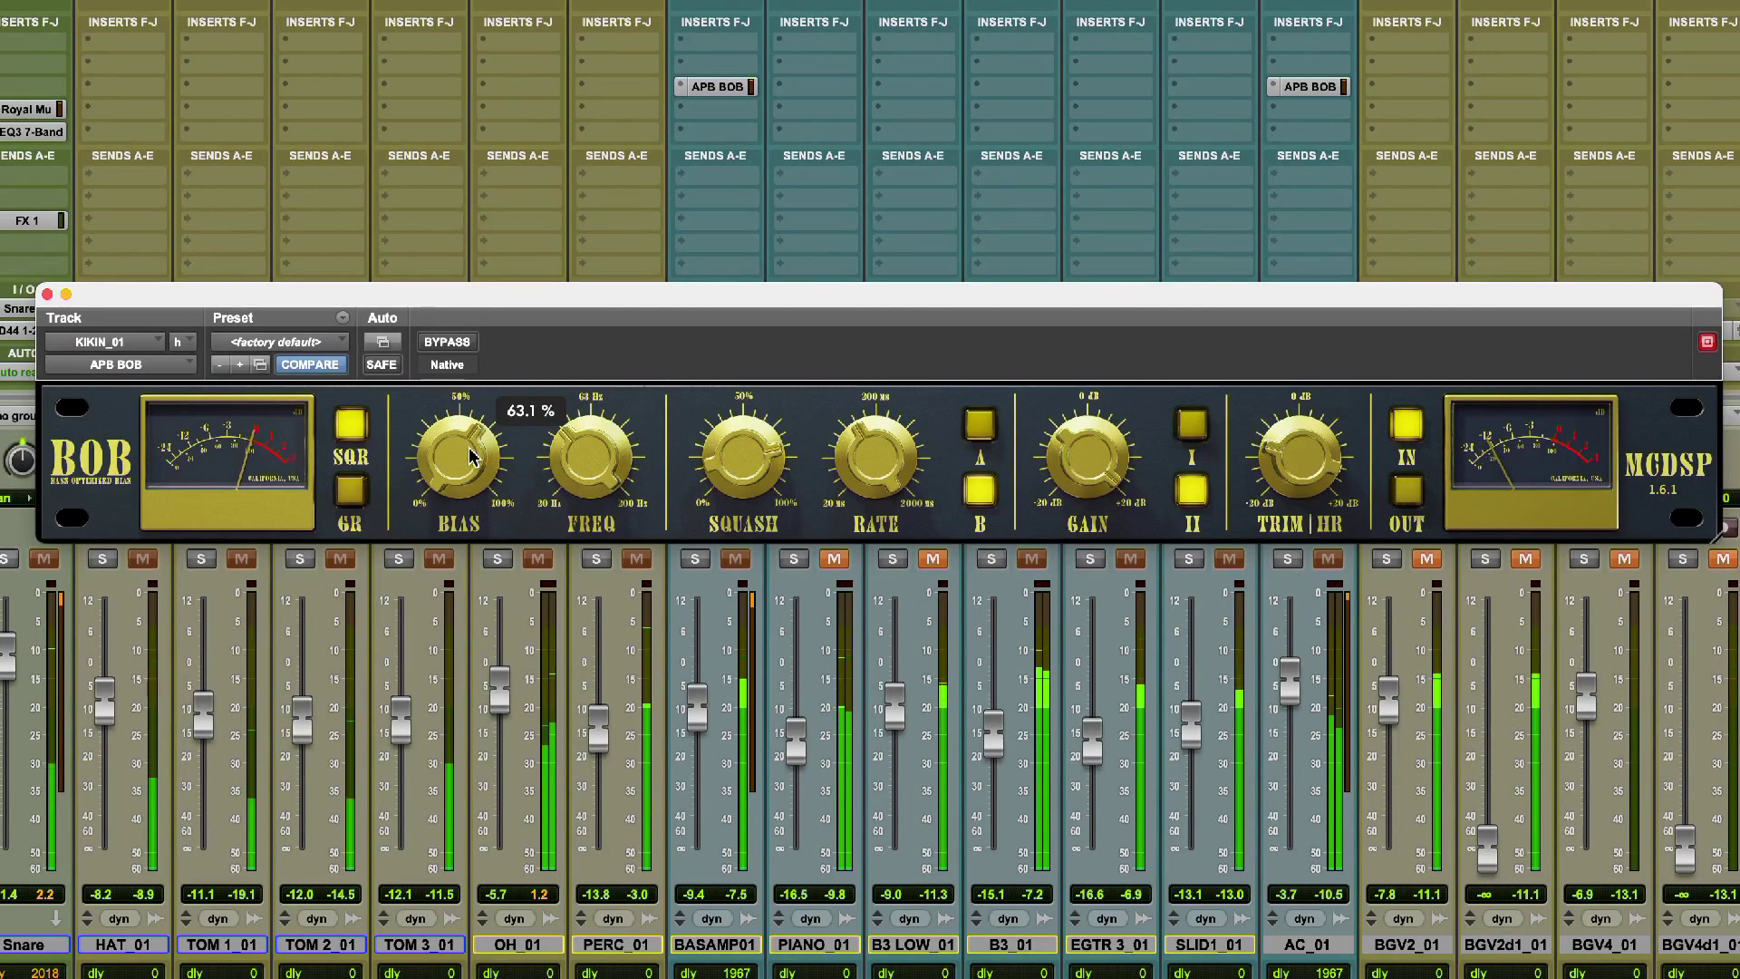
{"action": "key", "text": "space"}
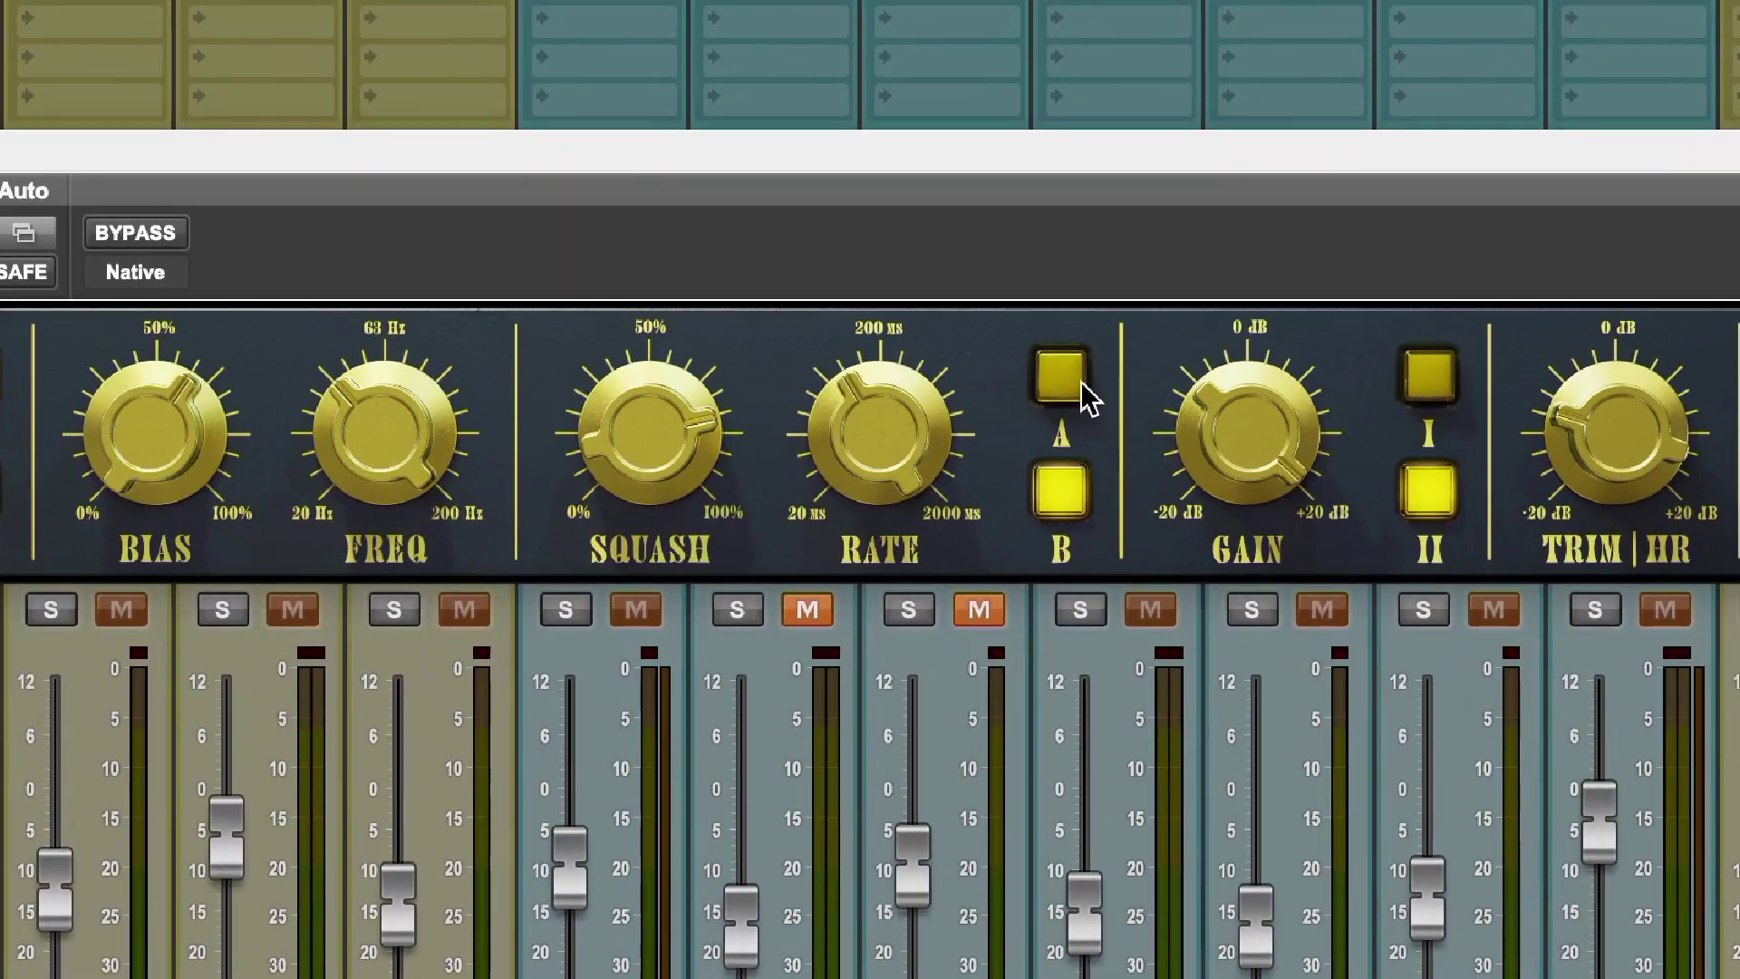
Try mode A on the KIKIN_01 APB BOB, return to mode B, and fine-tune its Freq during playback.
{"action": "left_click", "coordinate": [984, 425]}
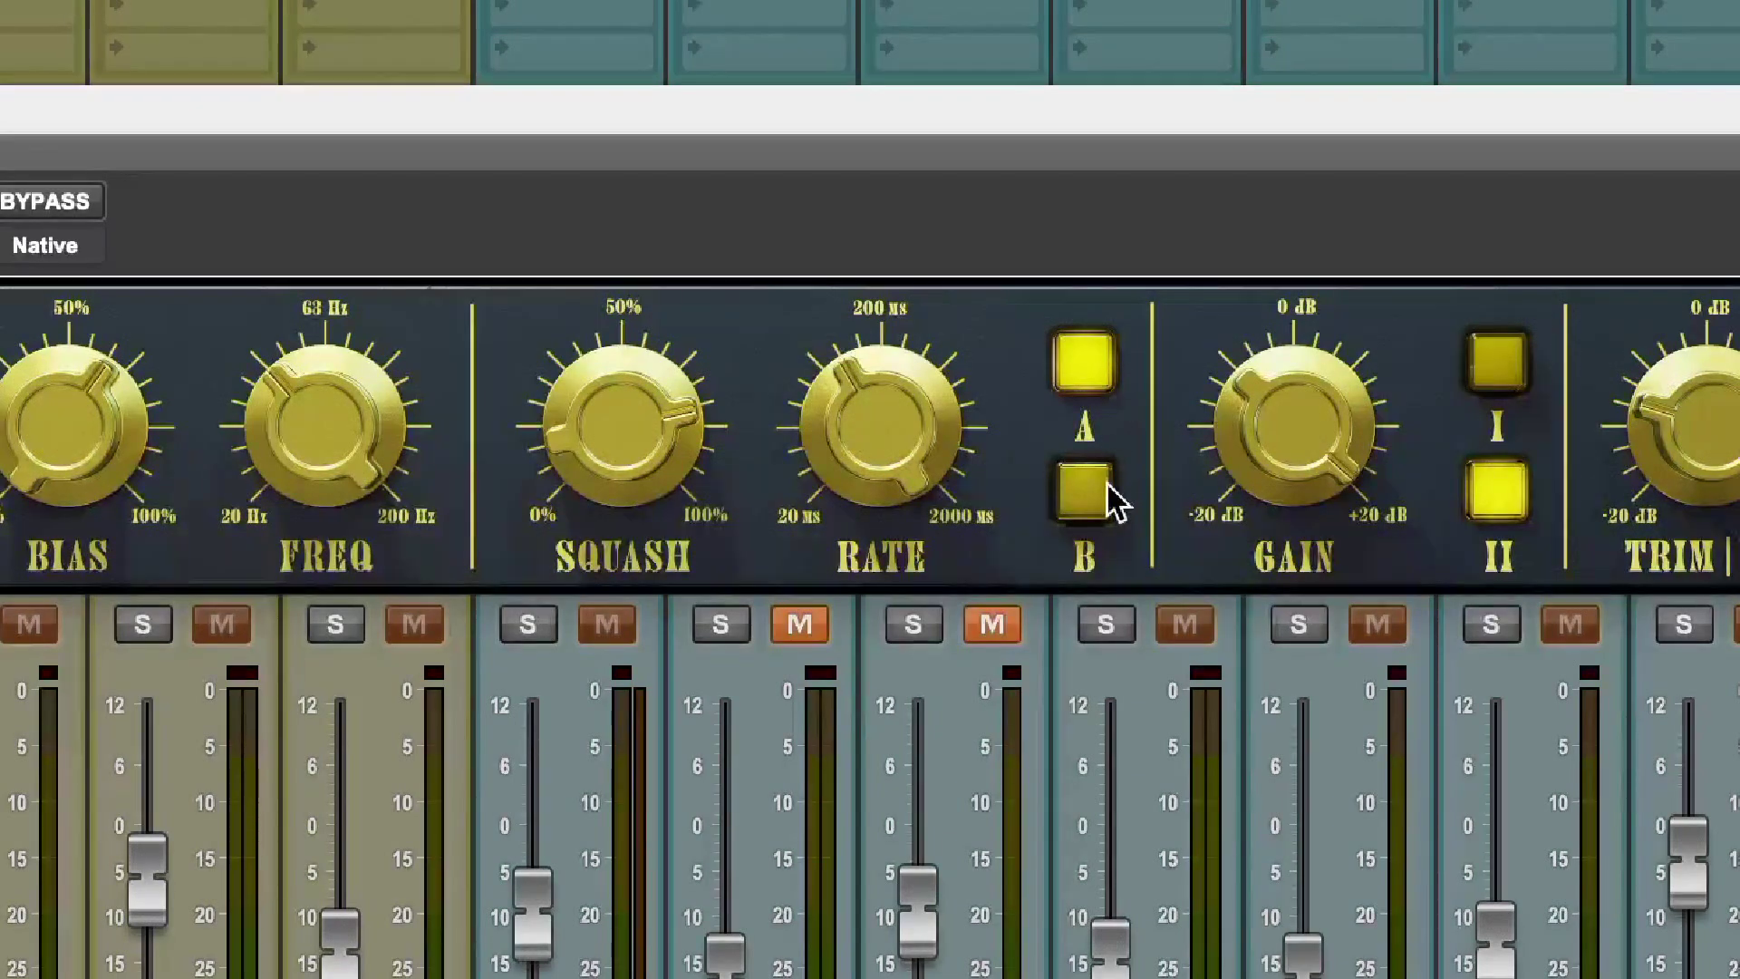
{"action": "left_click", "coordinate": [1087, 496]}
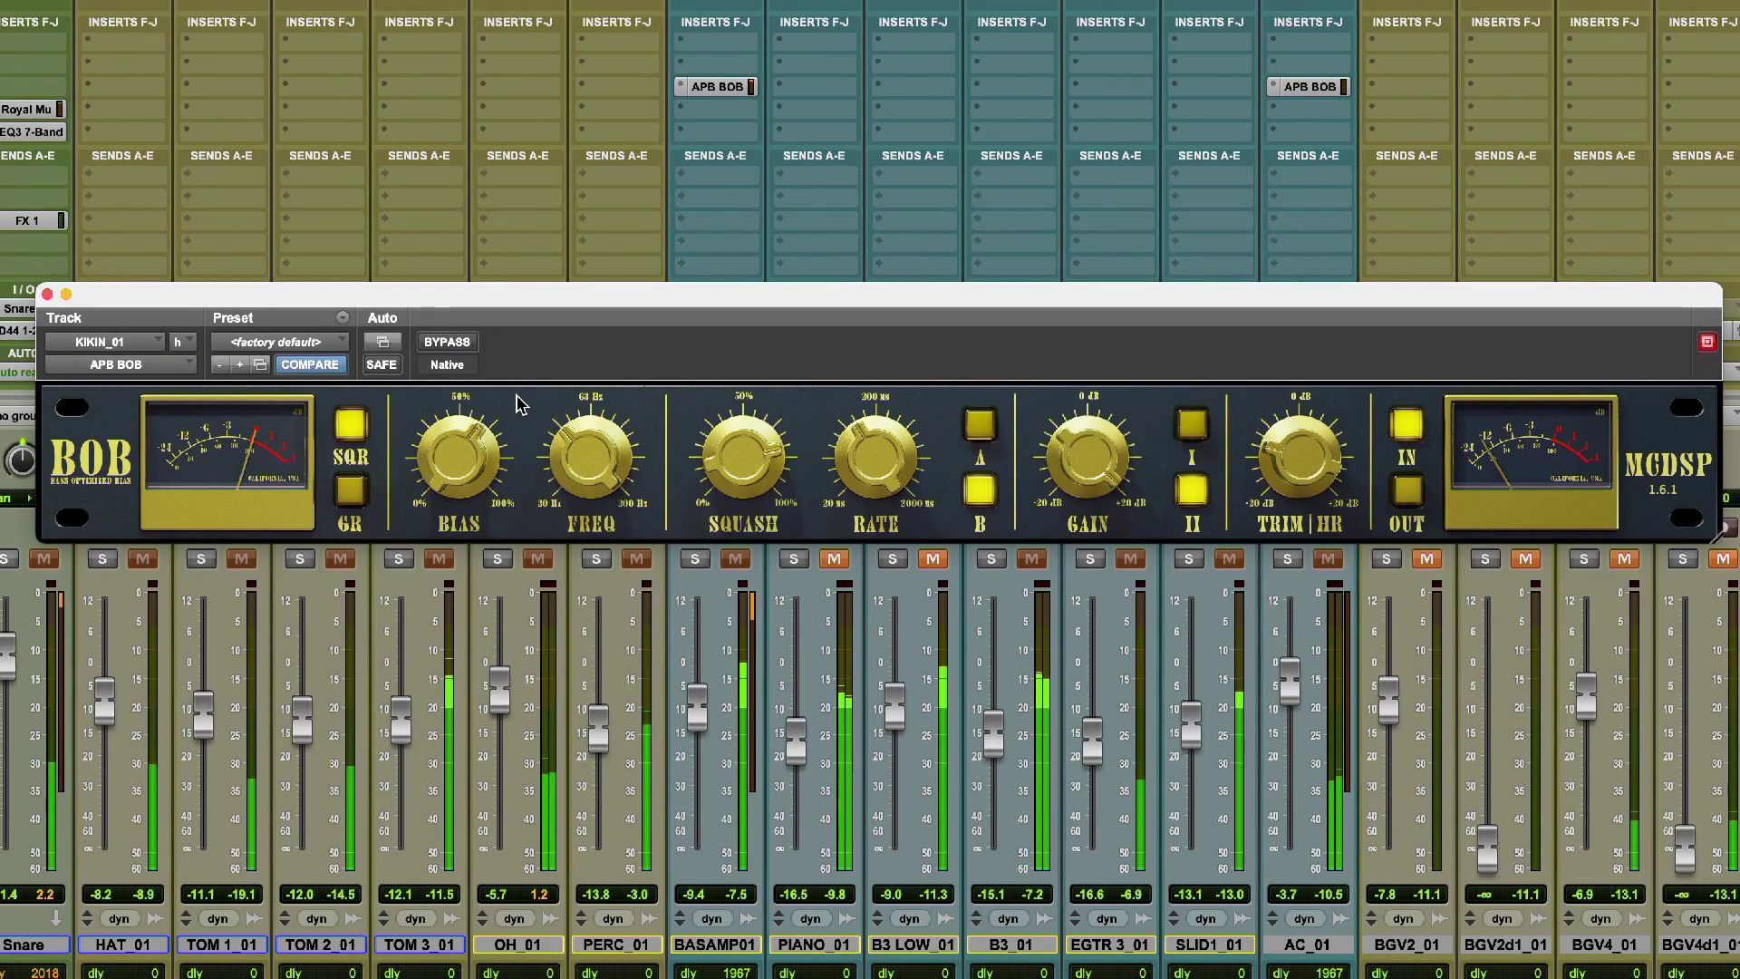
{"action": "mouse_move", "coordinate": [592, 471]}
{"action": "mouse_move", "coordinate": [593, 471]}
{"action": "left_mouse_down"}
{"action": "mouse_move", "coordinate": [612, 389]}
{"action": "mouse_move", "coordinate": [592, 513]}
{"action": "mouse_move", "coordinate": [589, 466]}
{"action": "left_mouse_up"}
{"action": "key", "text": "space"}
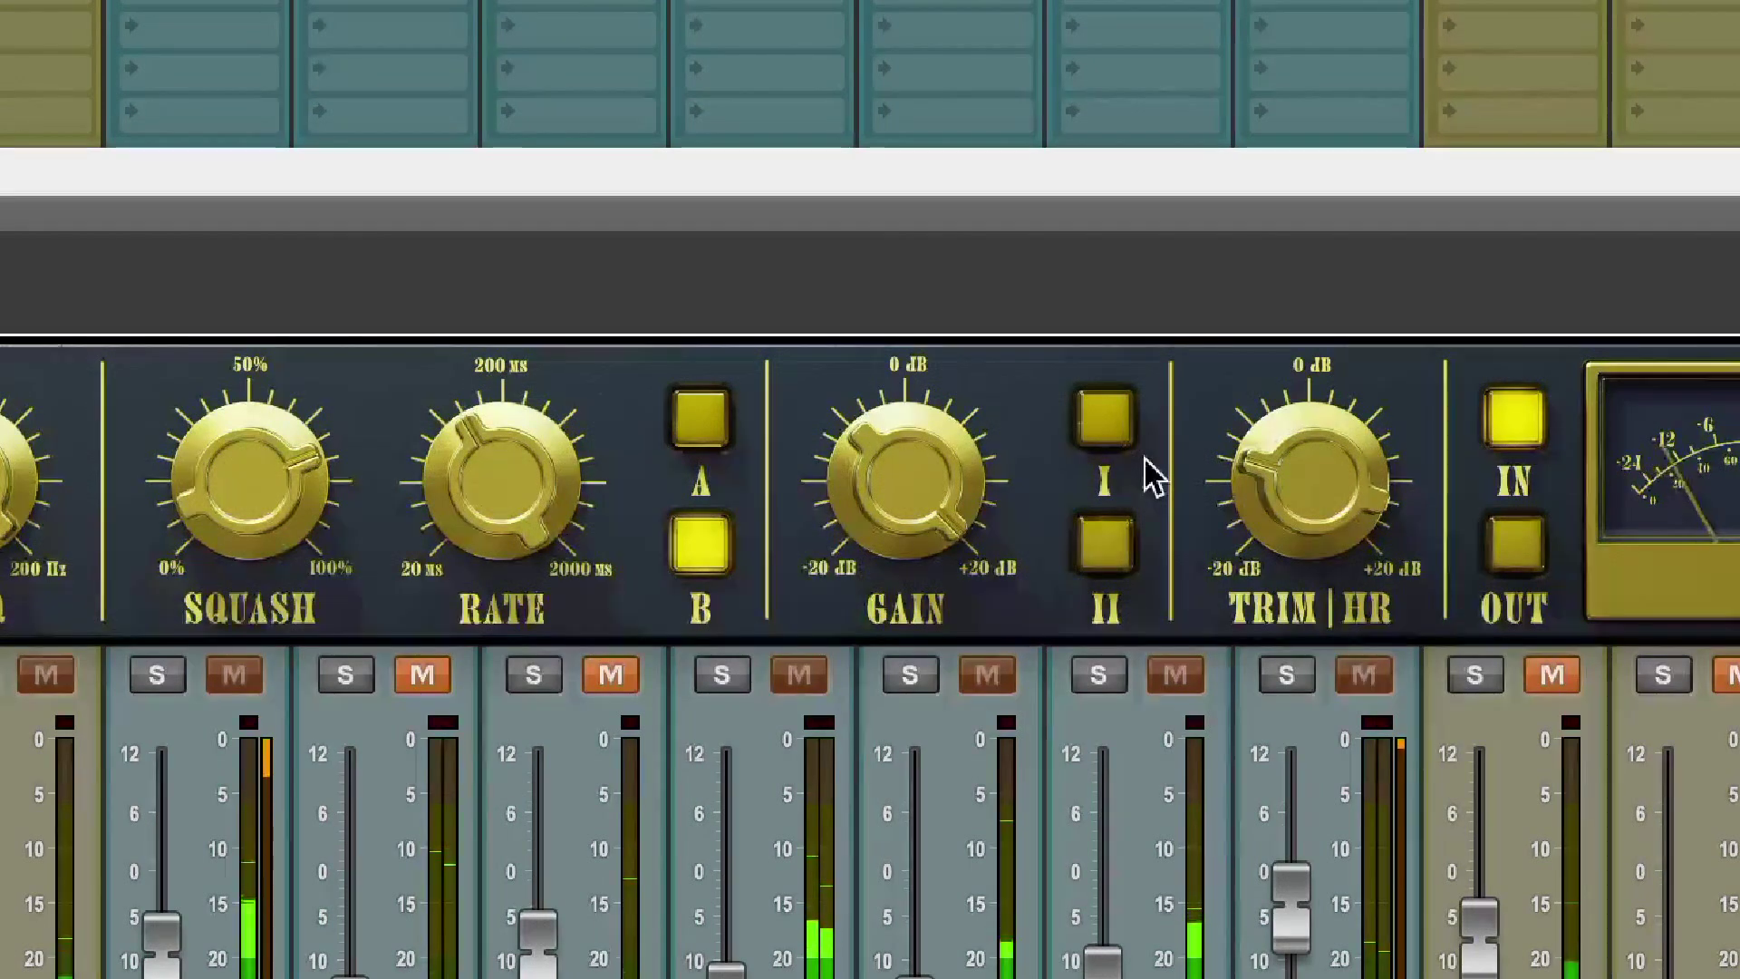
Audition the KIKIN_01 APB BOB's Gain options with I alone, I and II together, and II alone.
{"action": "left_click", "coordinate": [1104, 422]}
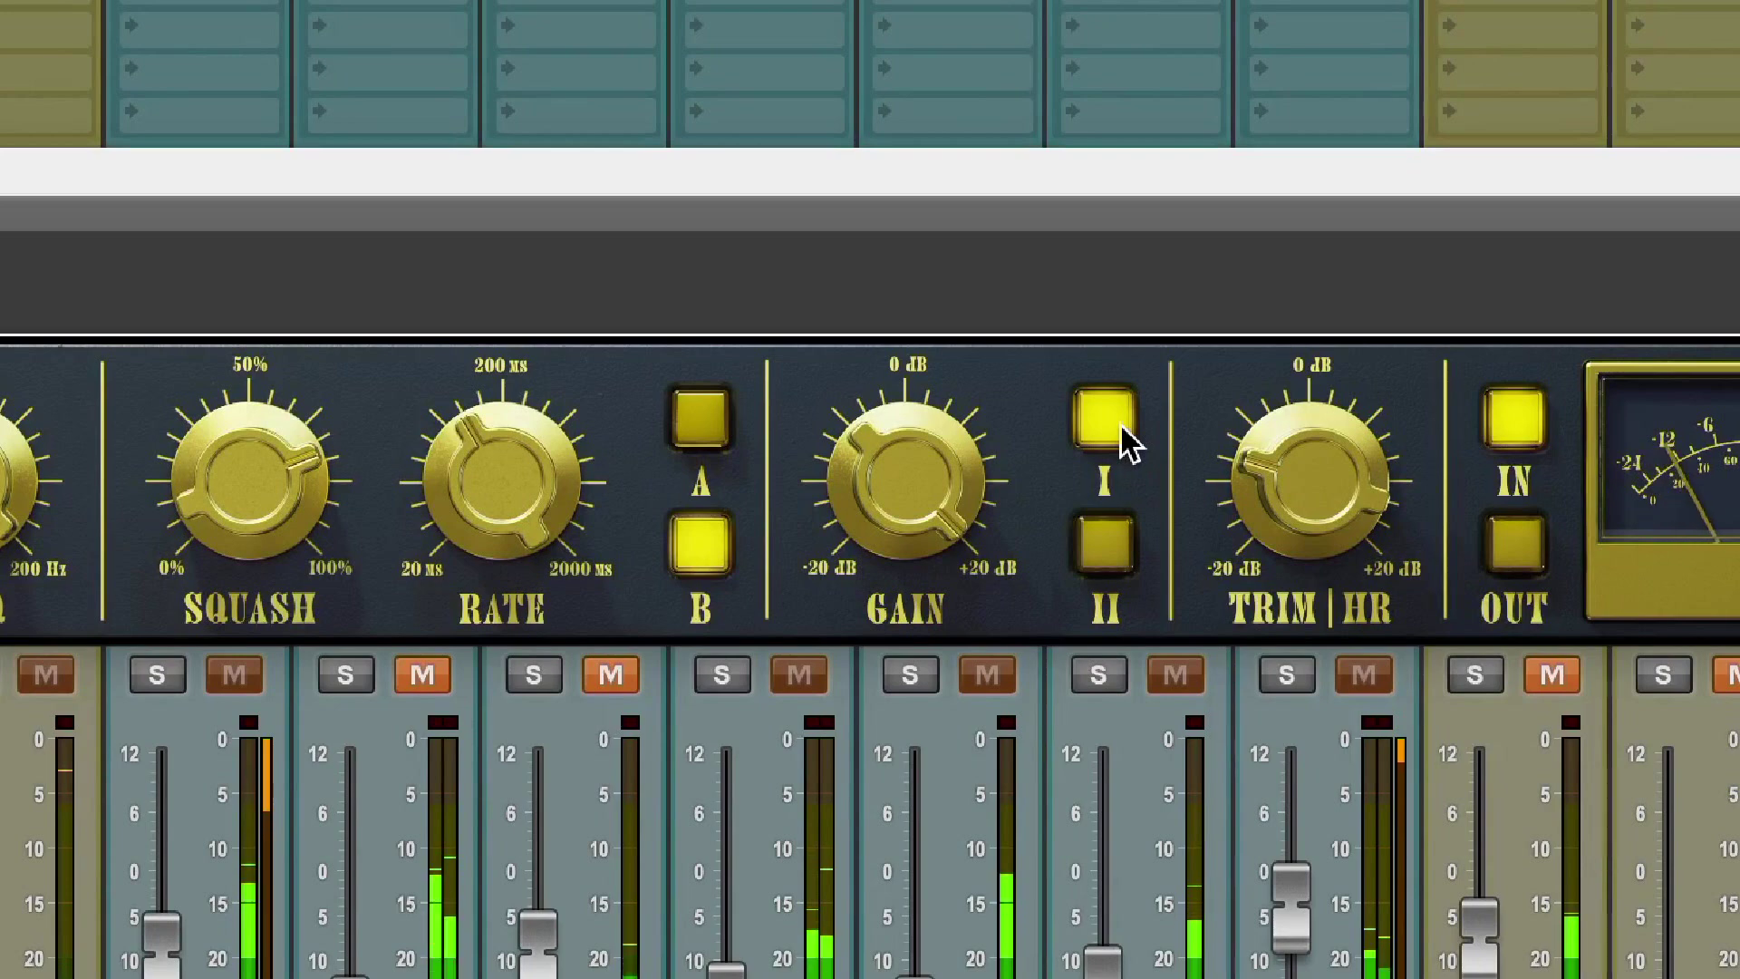
{"action": "left_click", "coordinate": [1113, 567]}
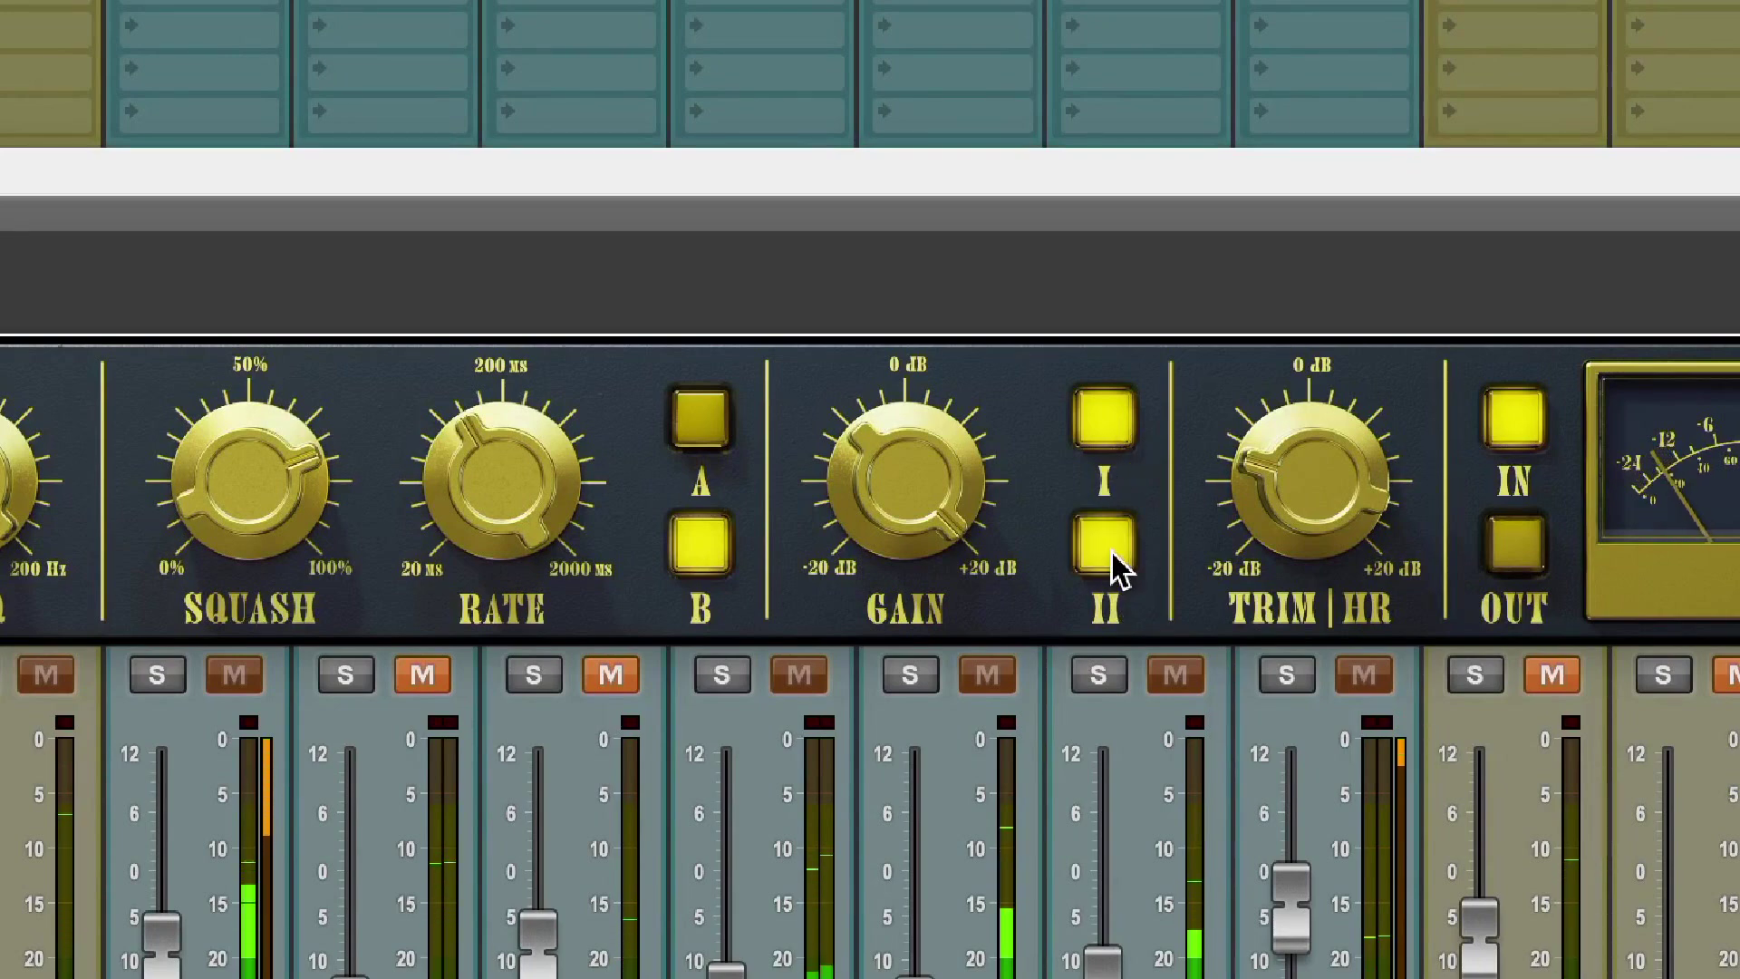
{"action": "left_click", "coordinate": [1116, 407]}
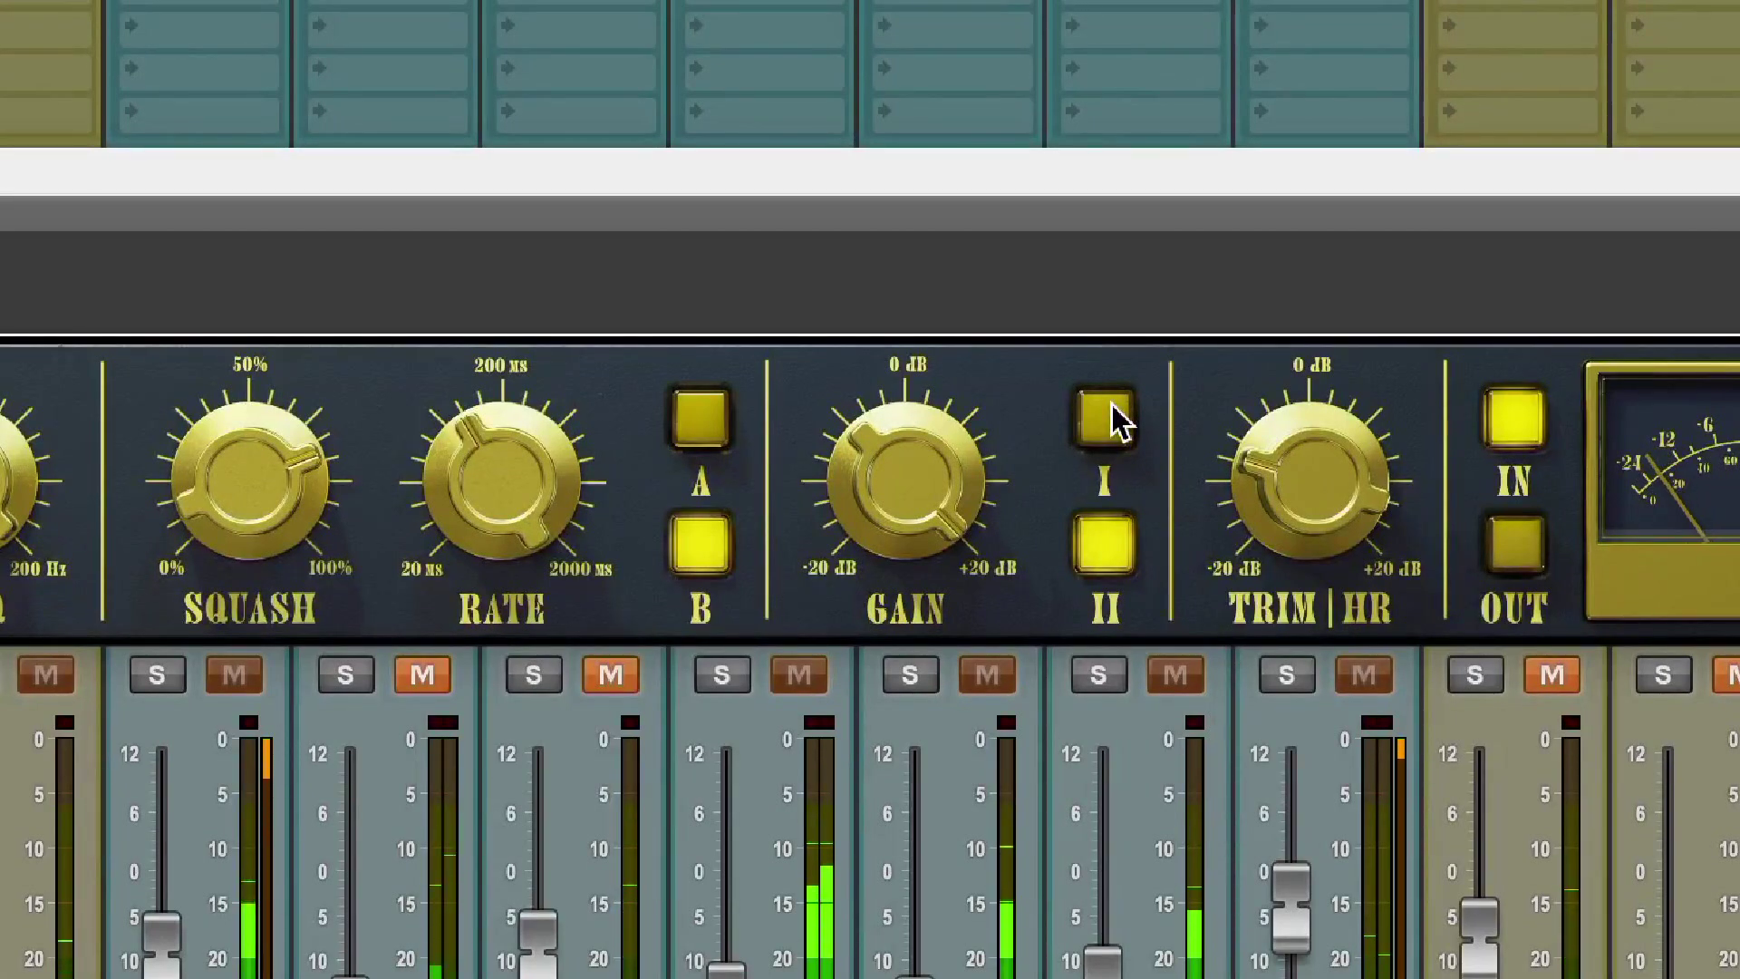
{"action": "left_click", "coordinate": [1116, 419]}
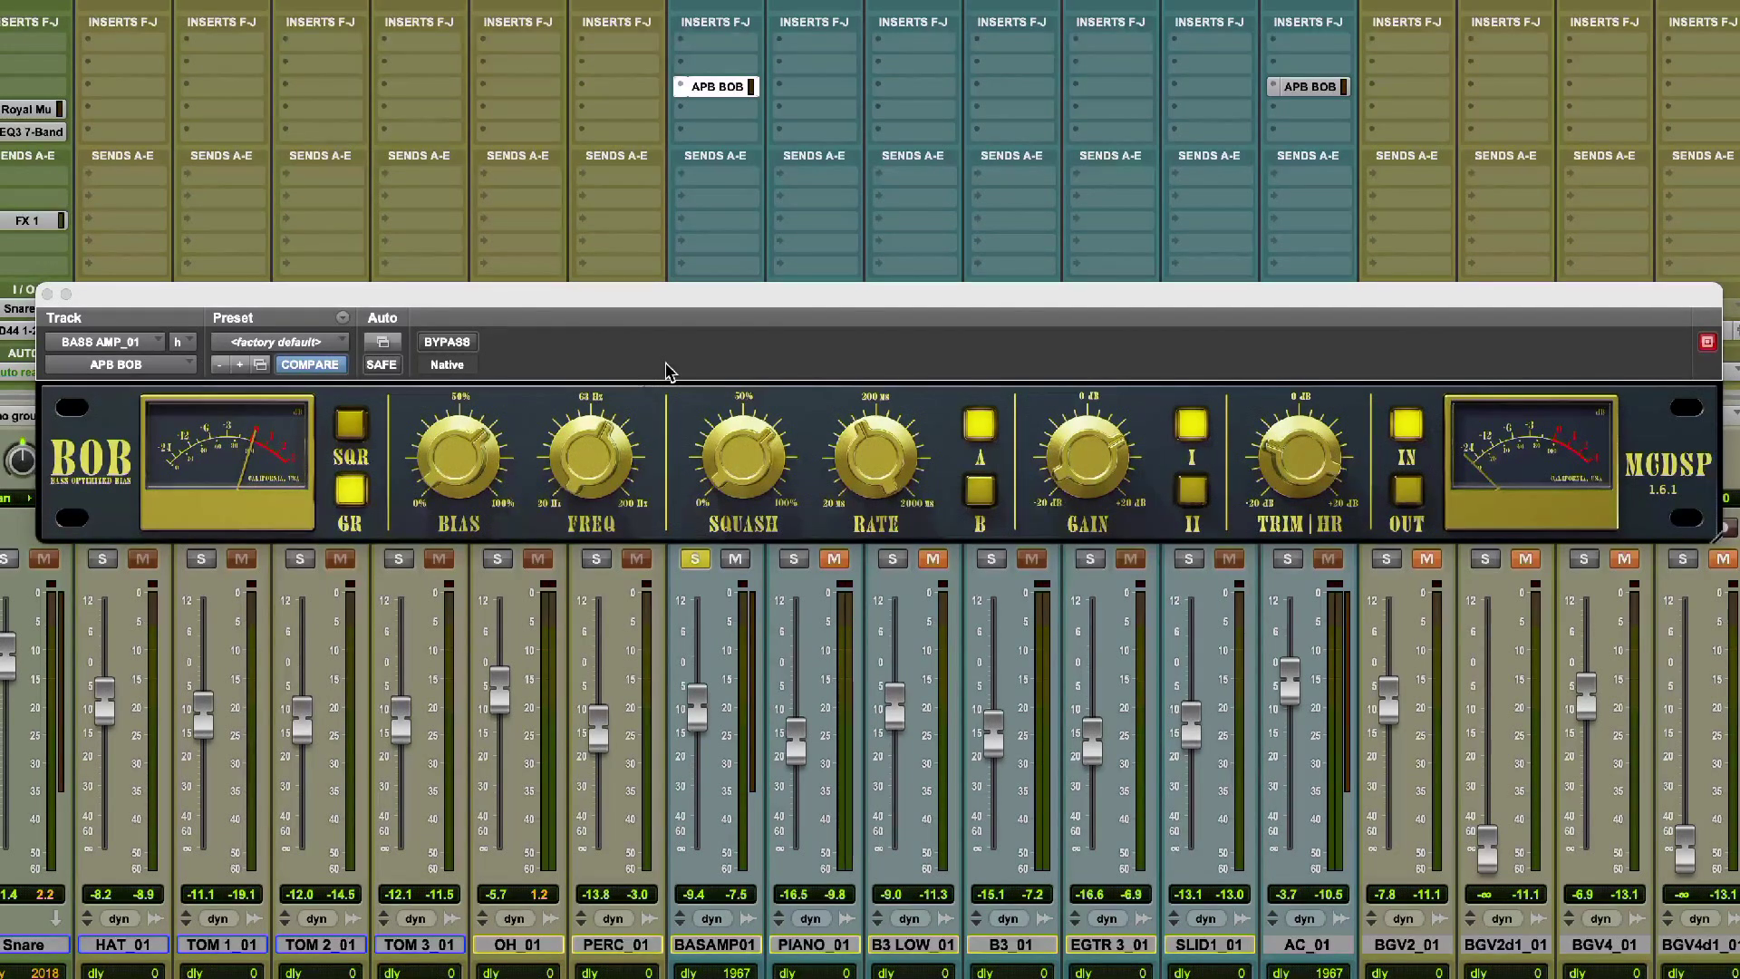
Compare the bass amp track with APB BOB bypassed and active, and fine-tune the plug-in's Freq to 80.5 Hz.
{"action": "left_click", "coordinate": [447, 341]}
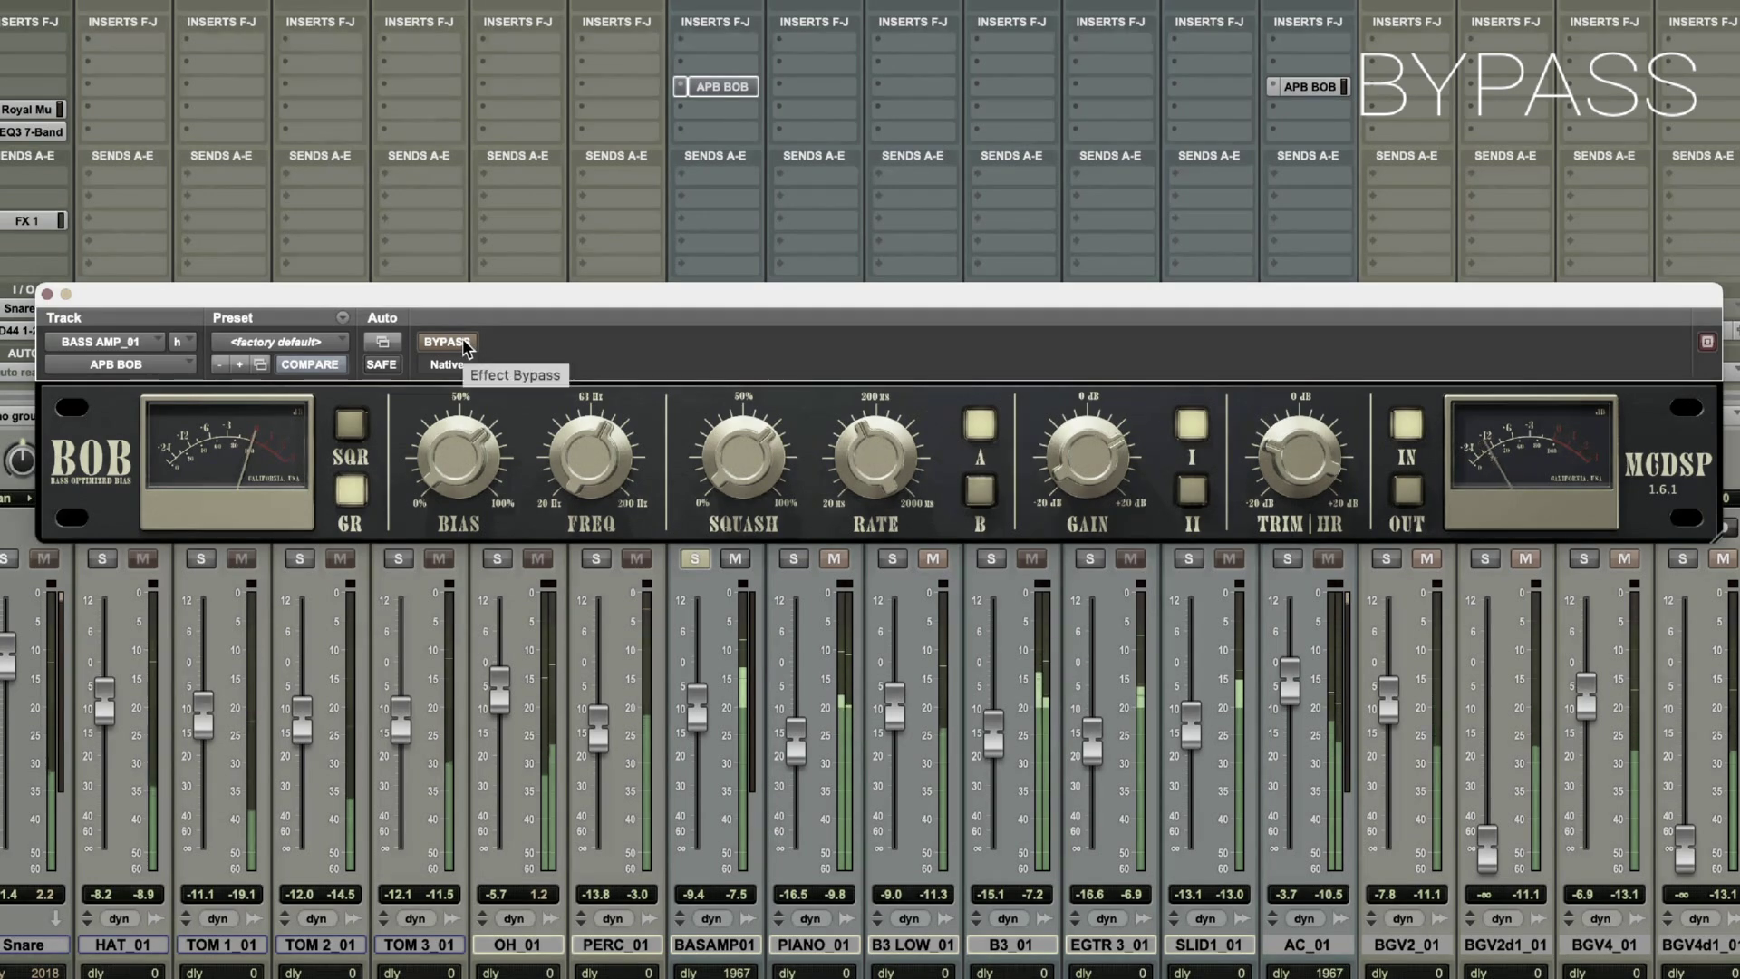
{"action": "left_click", "coordinate": [463, 345]}
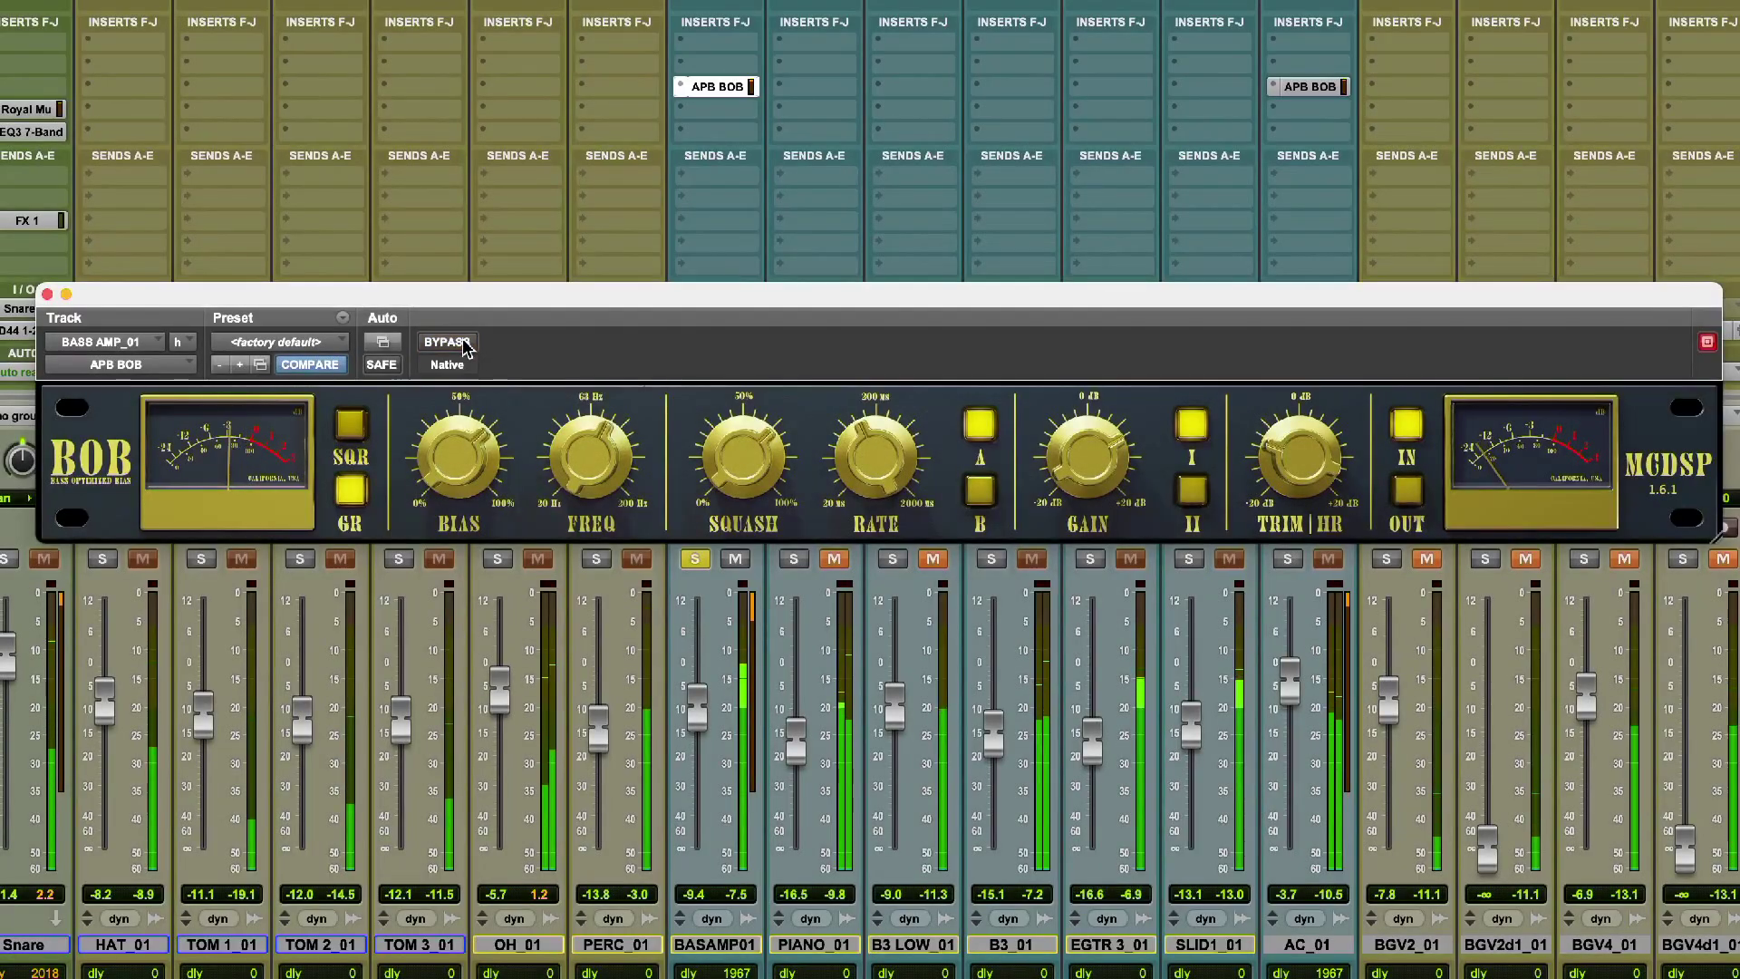
{"action": "mouse_move", "coordinate": [603, 458]}
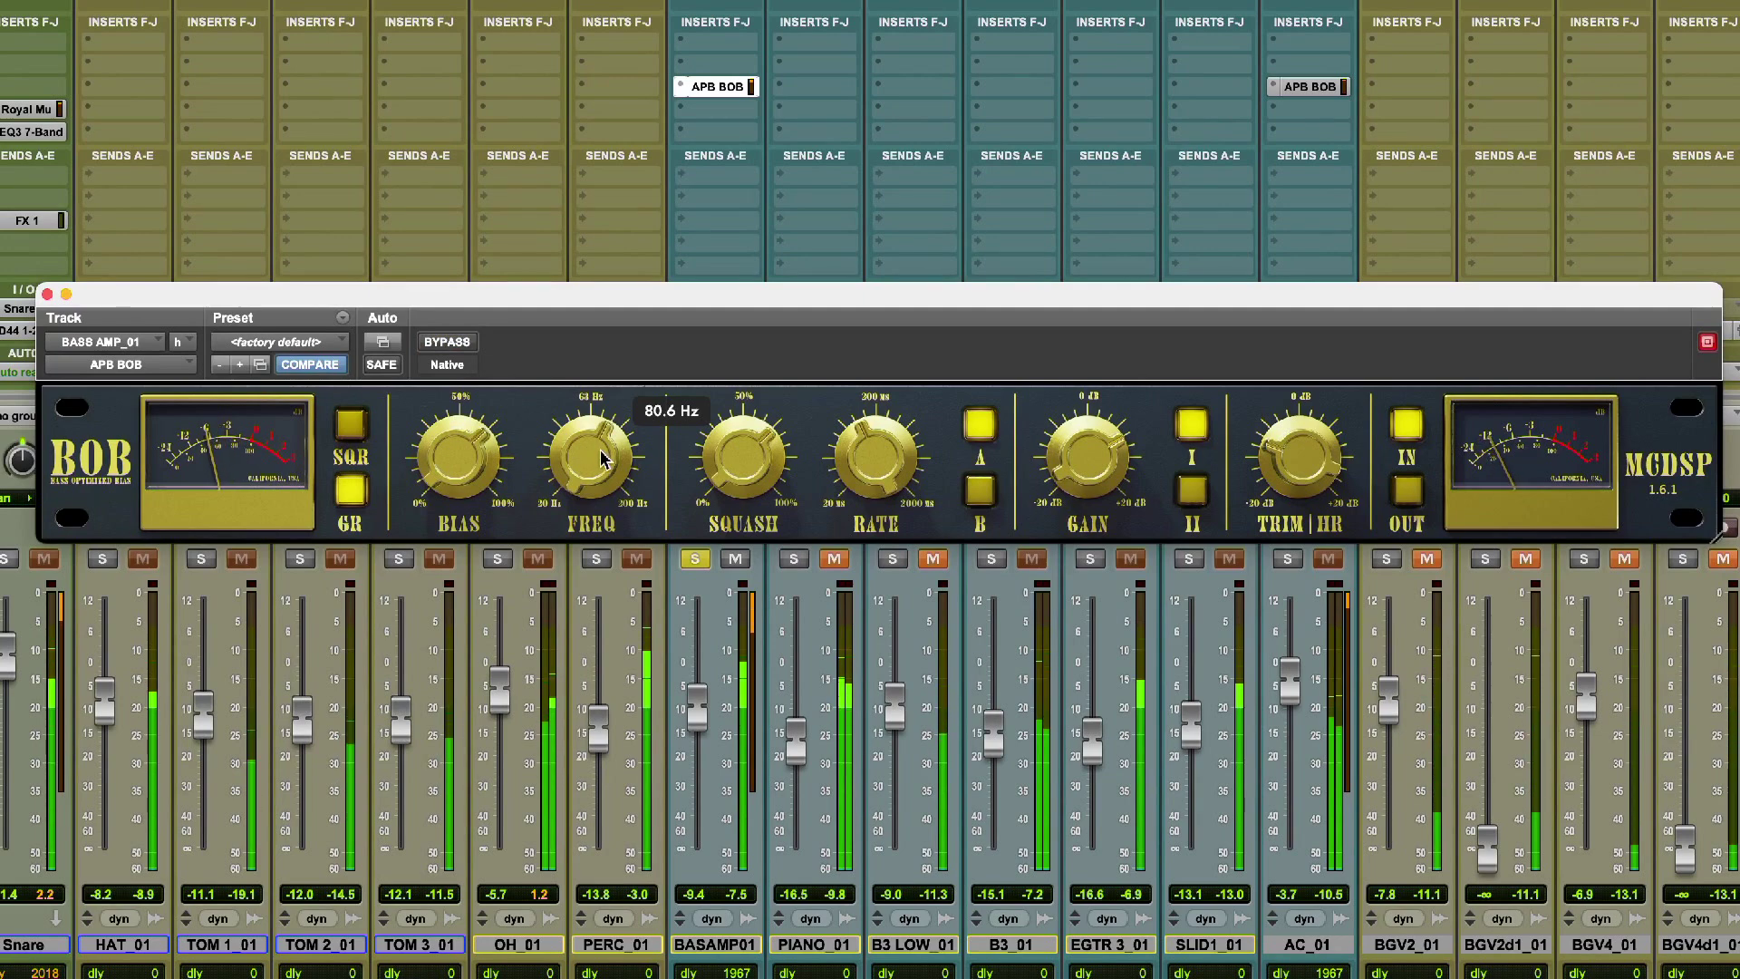
{"action": "mouse_move", "coordinate": [602, 458]}
{"action": "left_mouse_down"}
{"action": "mouse_move", "coordinate": [602, 387]}
{"action": "mouse_move", "coordinate": [595, 535]}
{"action": "mouse_move", "coordinate": [605, 458]}
{"action": "left_mouse_up"}
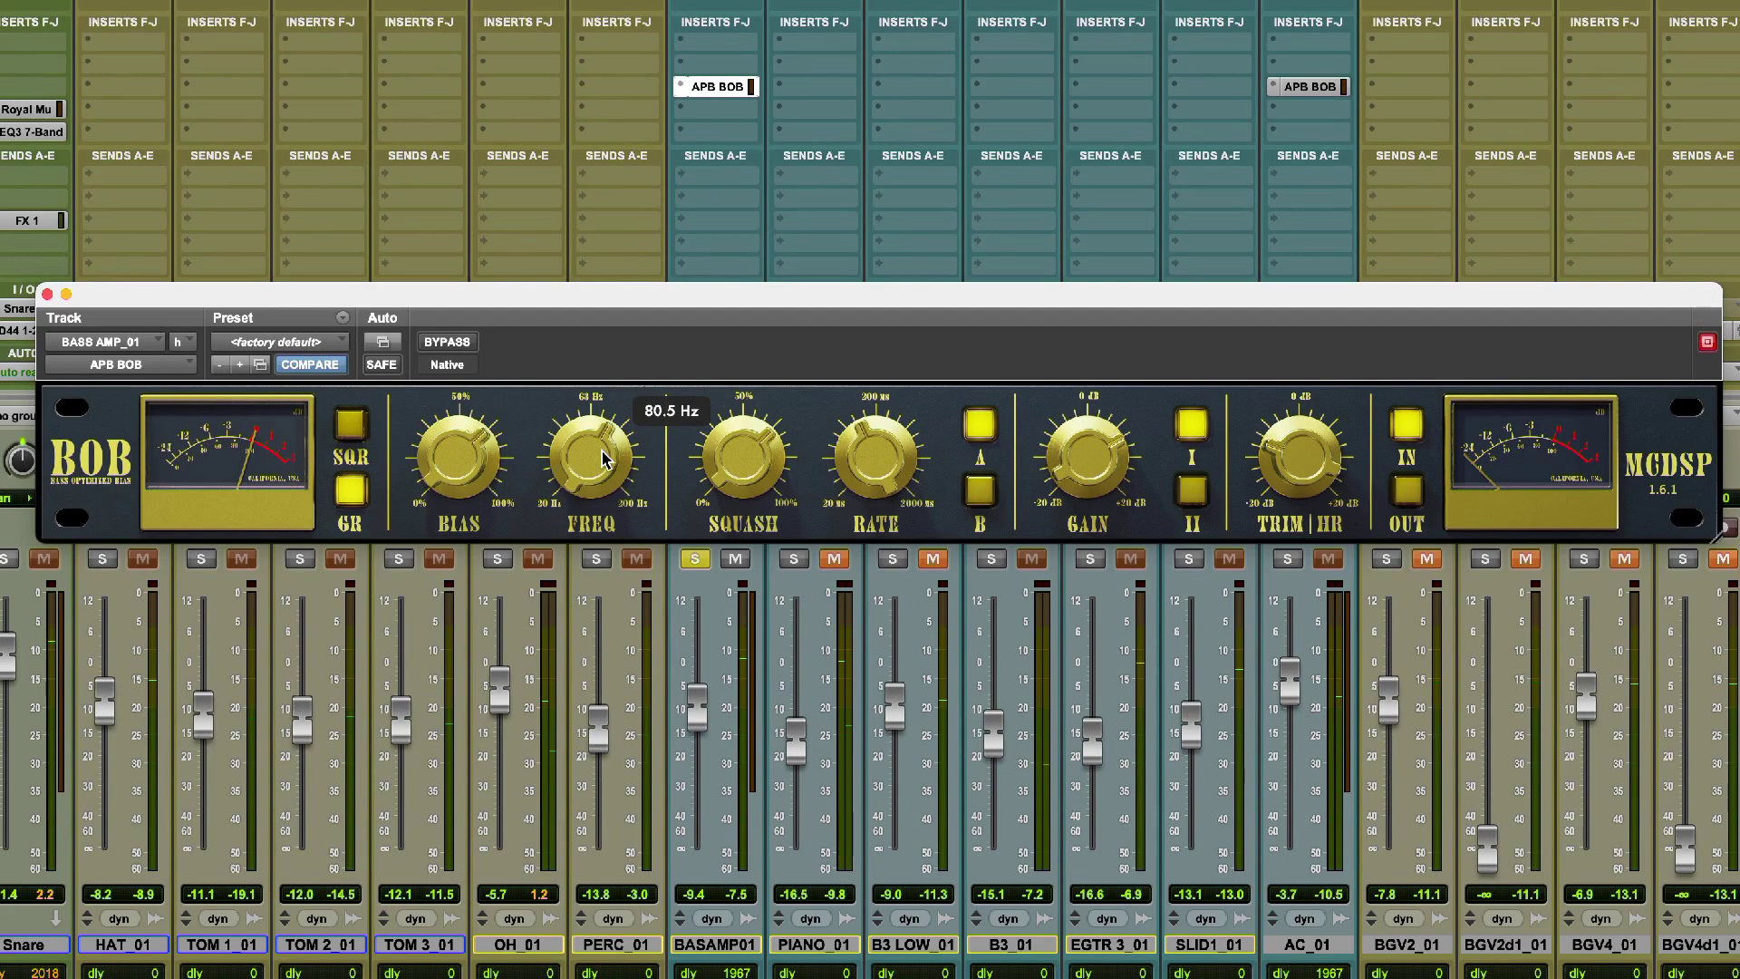
{"action": "left_click_drag", "start_coordinate": [605, 459], "coordinate": [604, 459]}
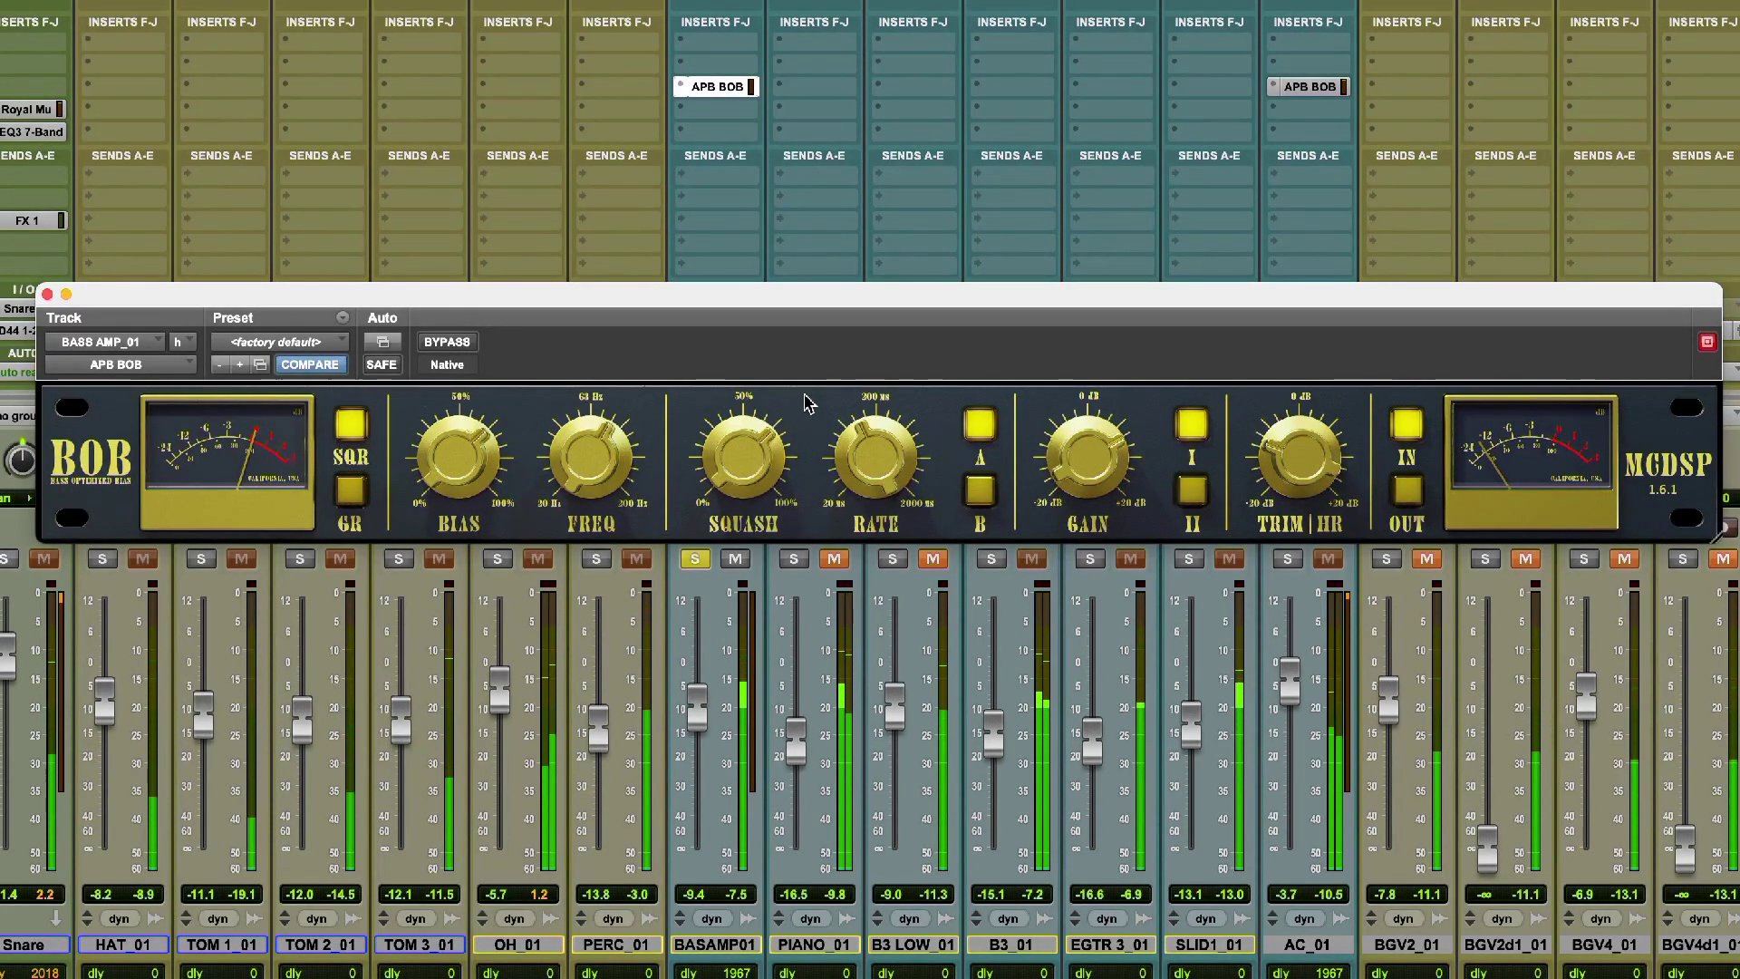
Sweep the bass amp APB BOB's Squash up to 87.8 %, down to 0 %, and back up.
{"action": "mouse_move", "coordinate": [748, 460]}
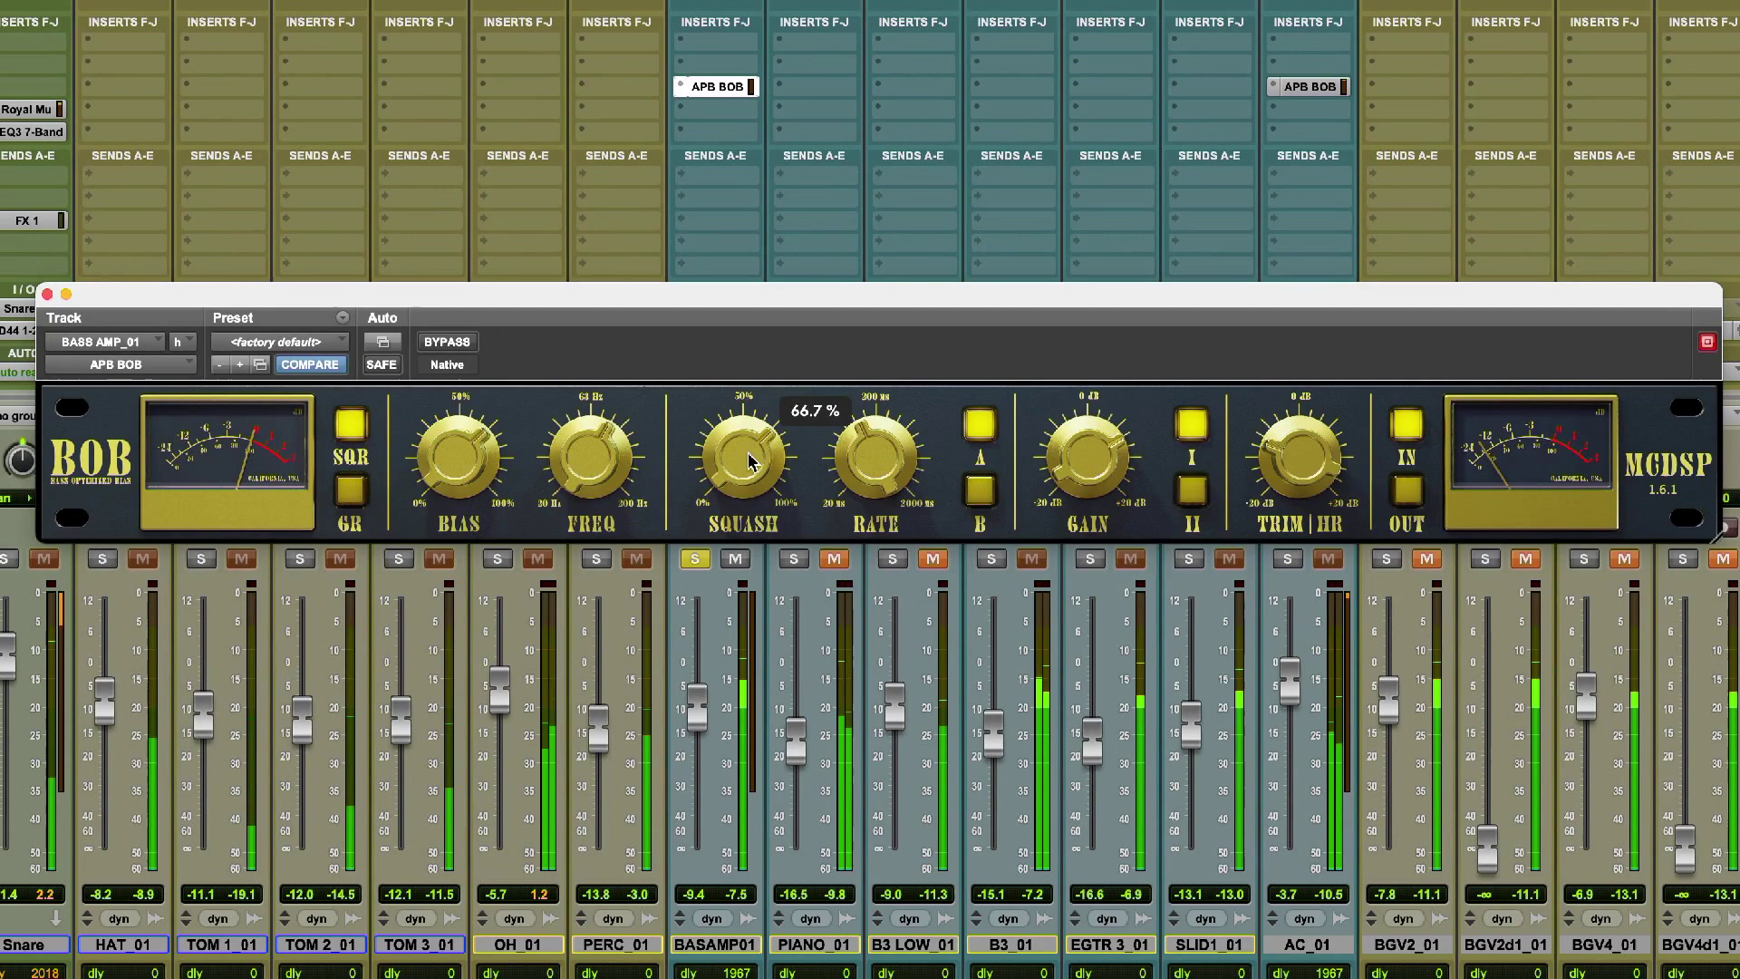
{"action": "left_click_drag", "start_coordinate": [749, 459], "coordinate": [757, 405]}
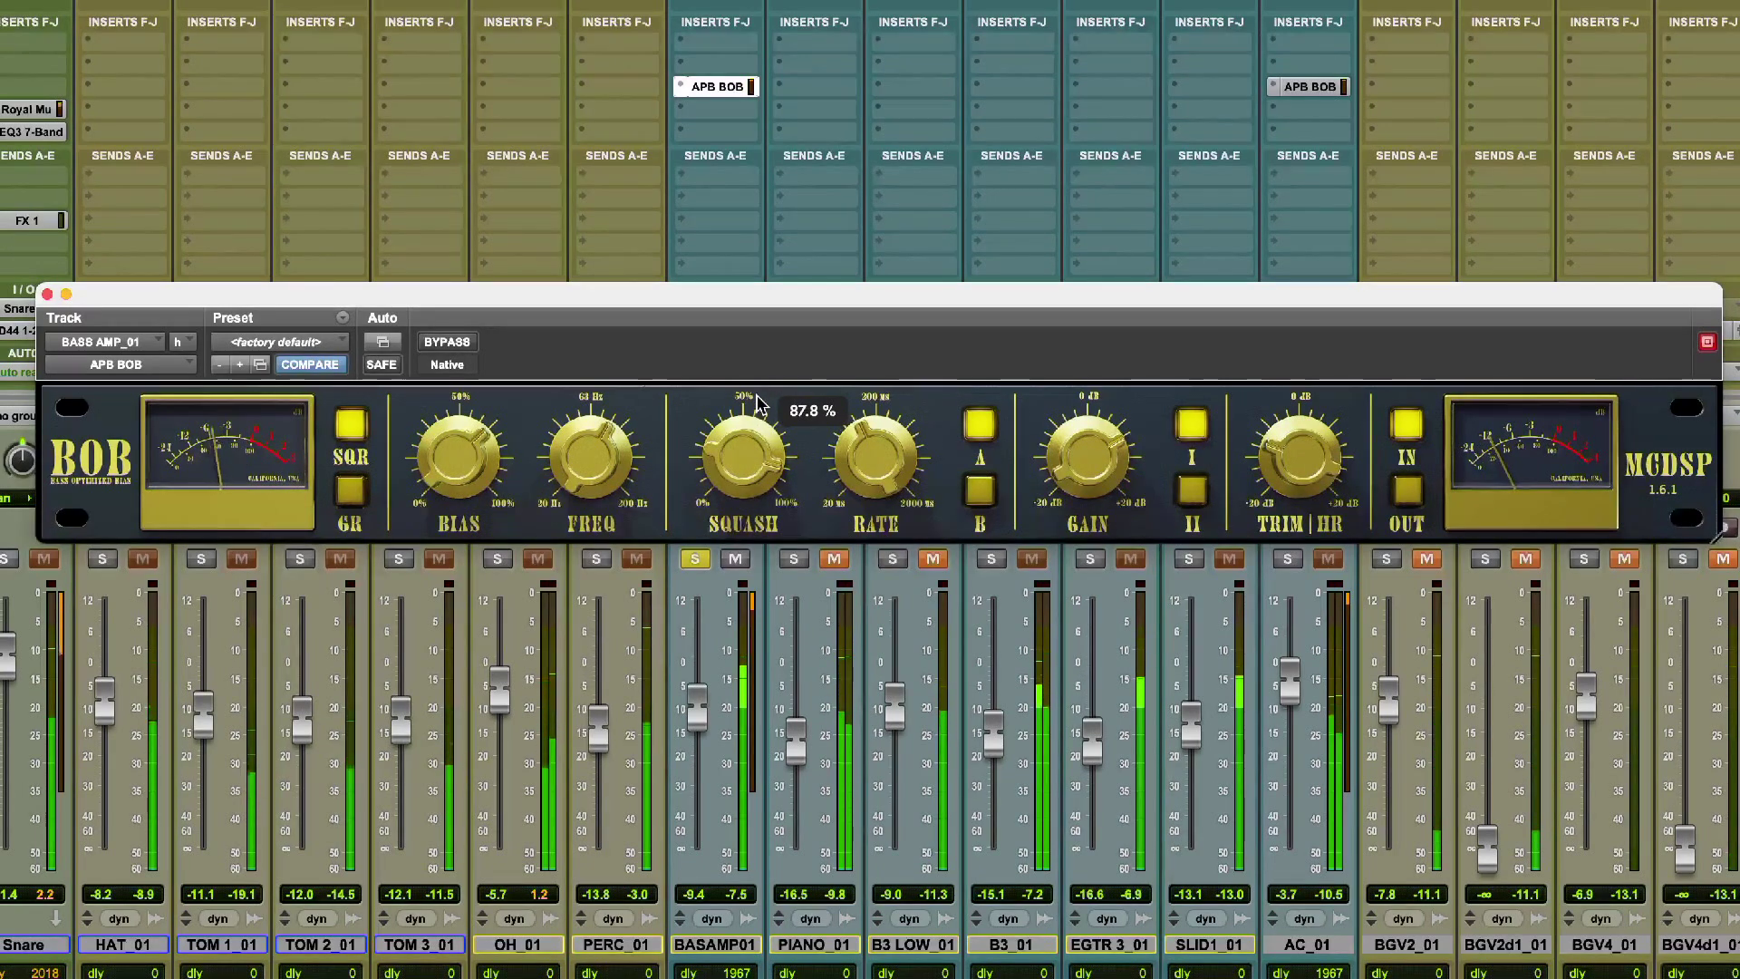
{"action": "left_click_drag", "start_coordinate": [758, 405], "coordinate": [747, 693]}
{"action": "mouse_move", "coordinate": [753, 444]}
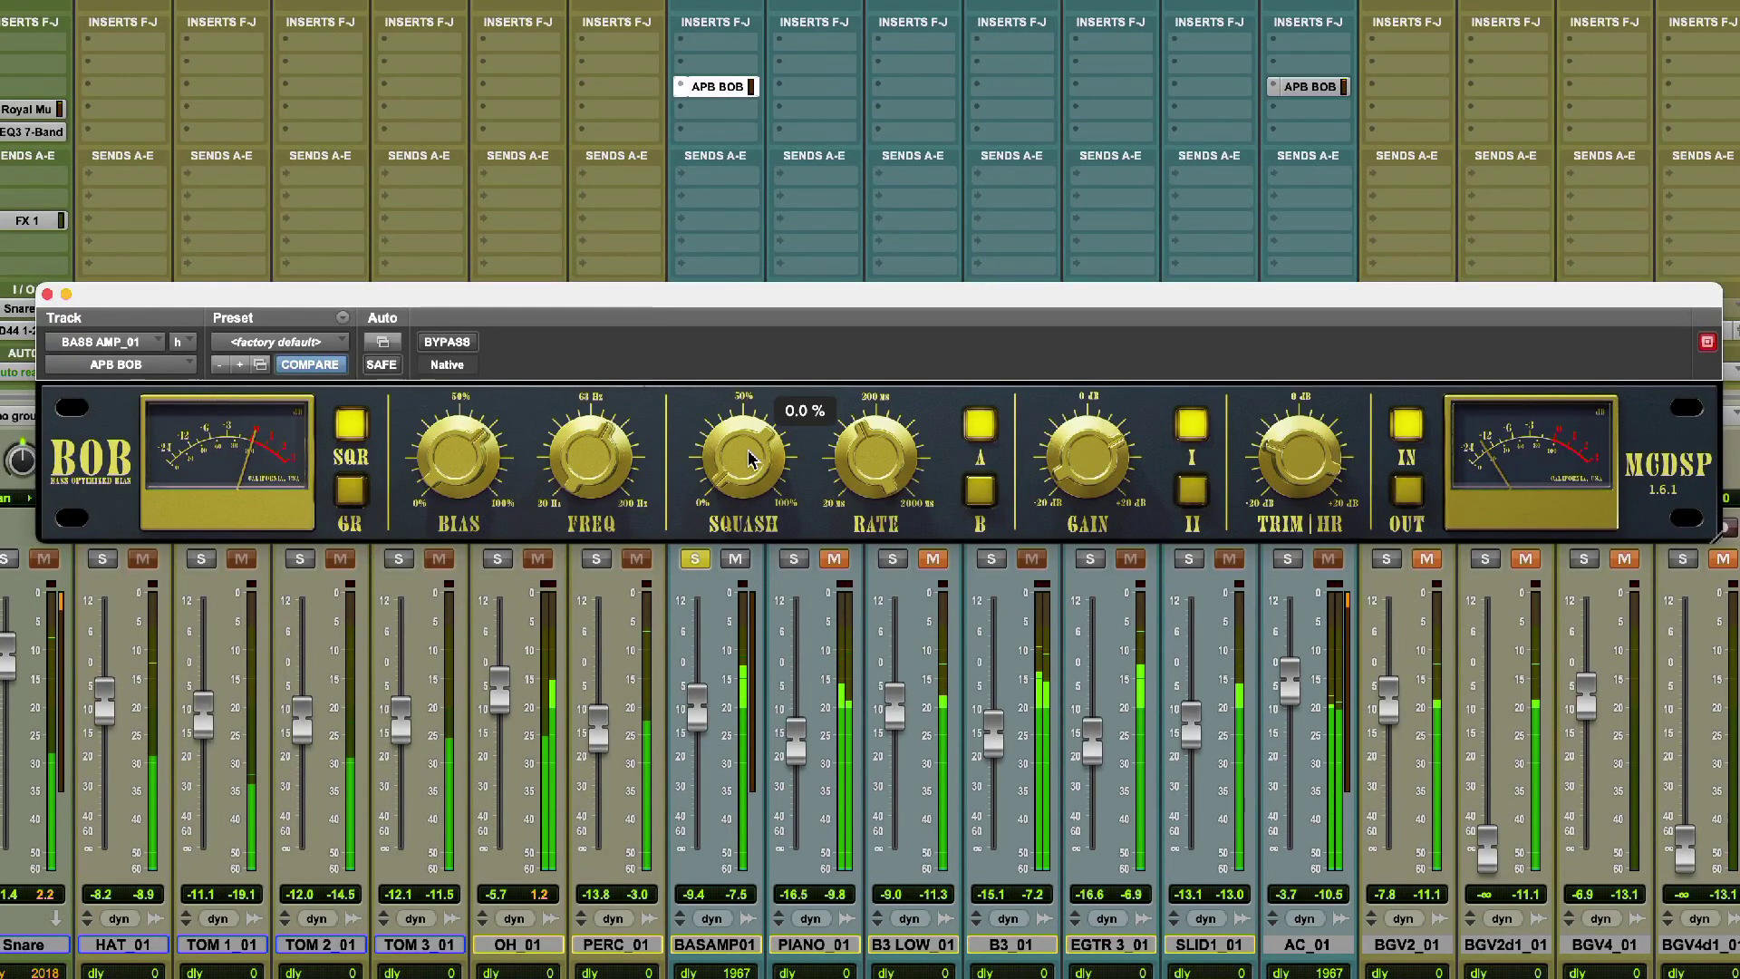
{"action": "left_click_drag", "start_coordinate": [748, 458], "coordinate": [774, 272]}
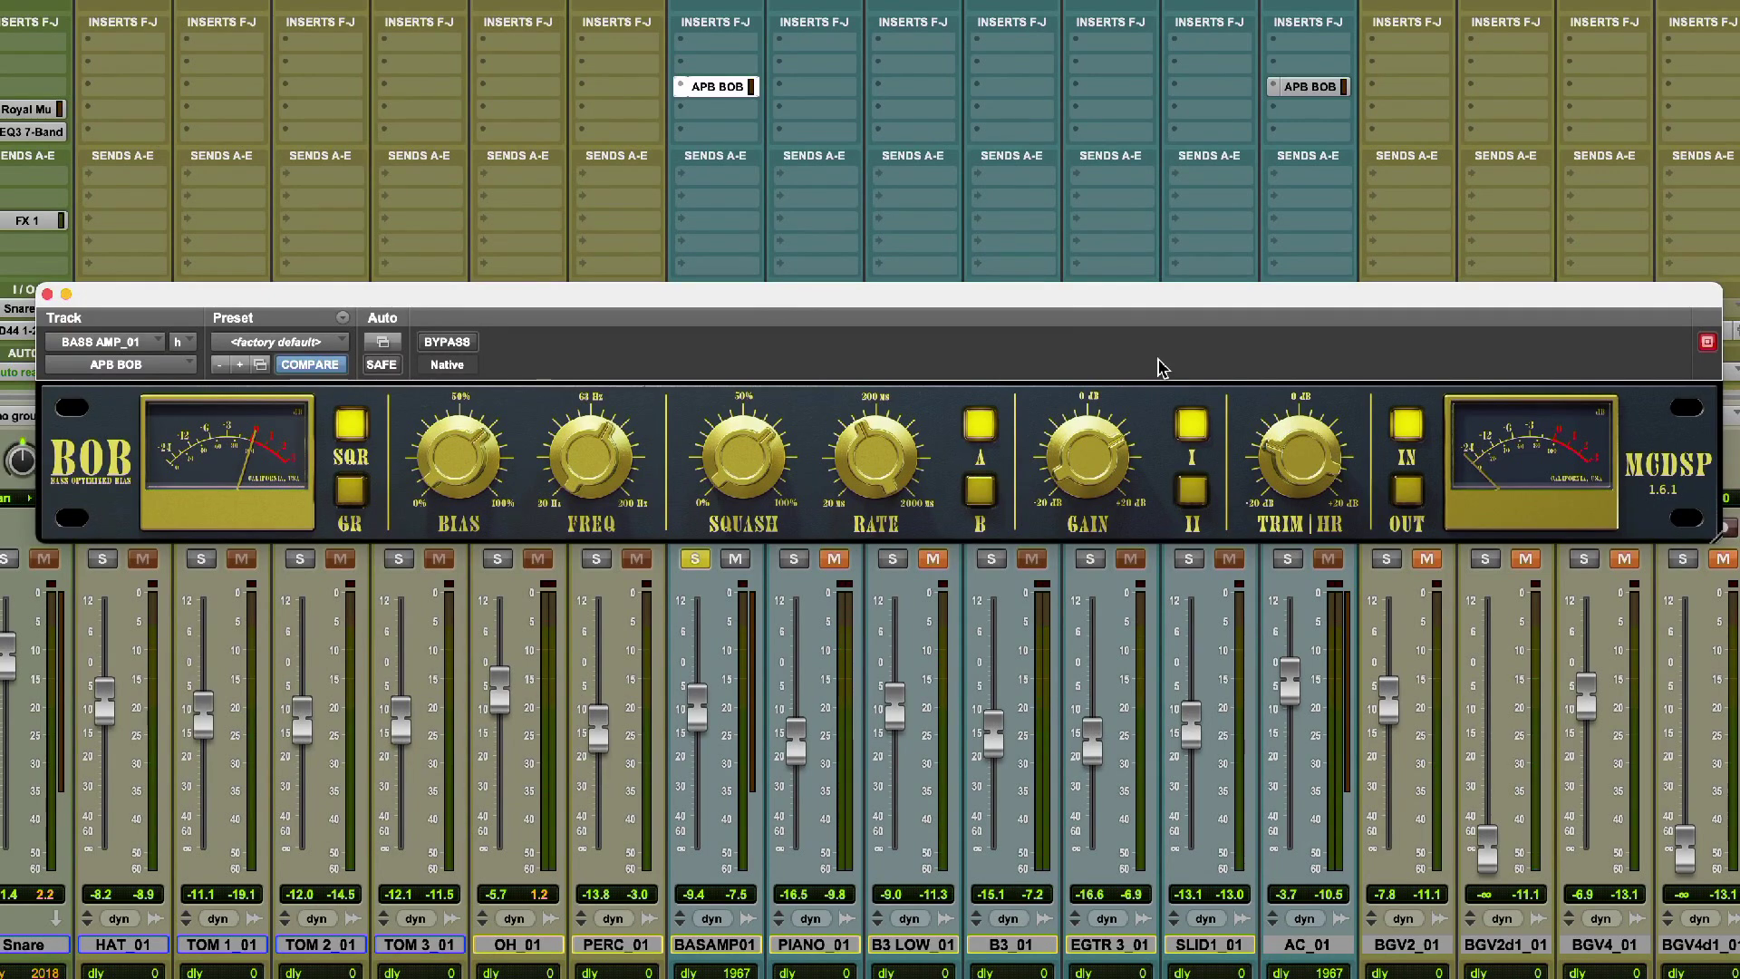
Set the Gain of the bass amp APB BOB to 8.4 dB.
{"action": "mouse_move", "coordinate": [1129, 442]}
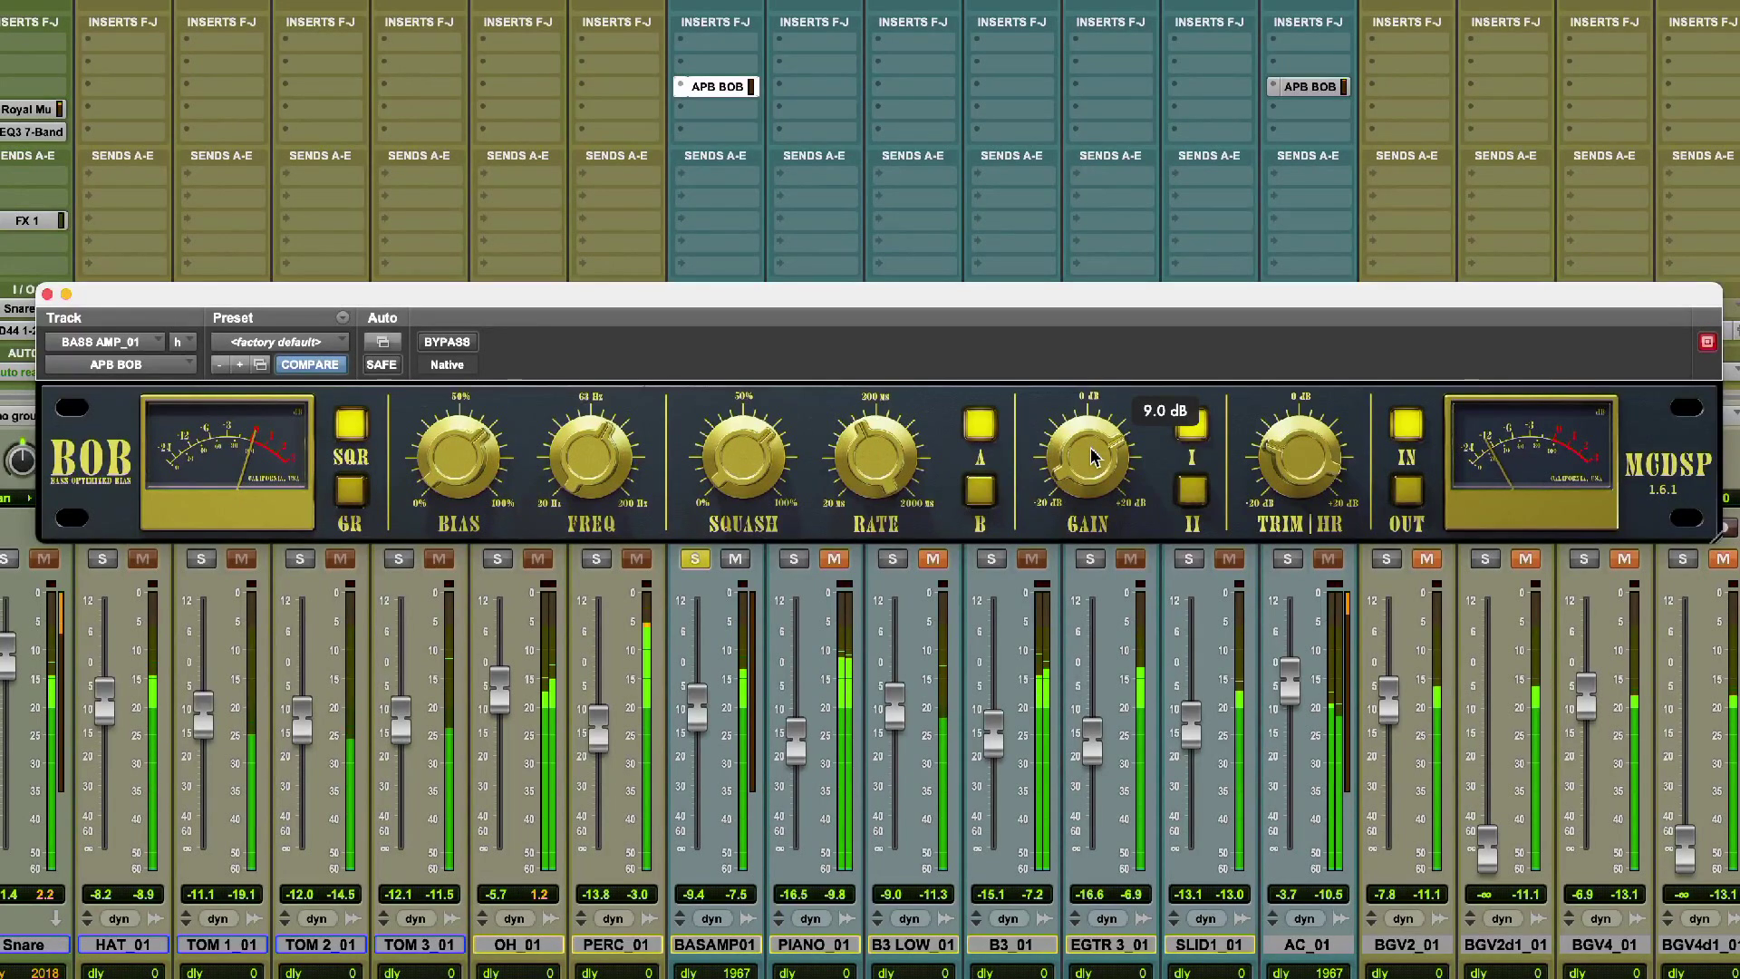
{"action": "mouse_move", "coordinate": [1092, 456]}
{"action": "left_mouse_down"}
{"action": "mouse_move", "coordinate": [1088, 541]}
{"action": "mouse_move", "coordinate": [1091, 456]}
{"action": "left_mouse_up"}
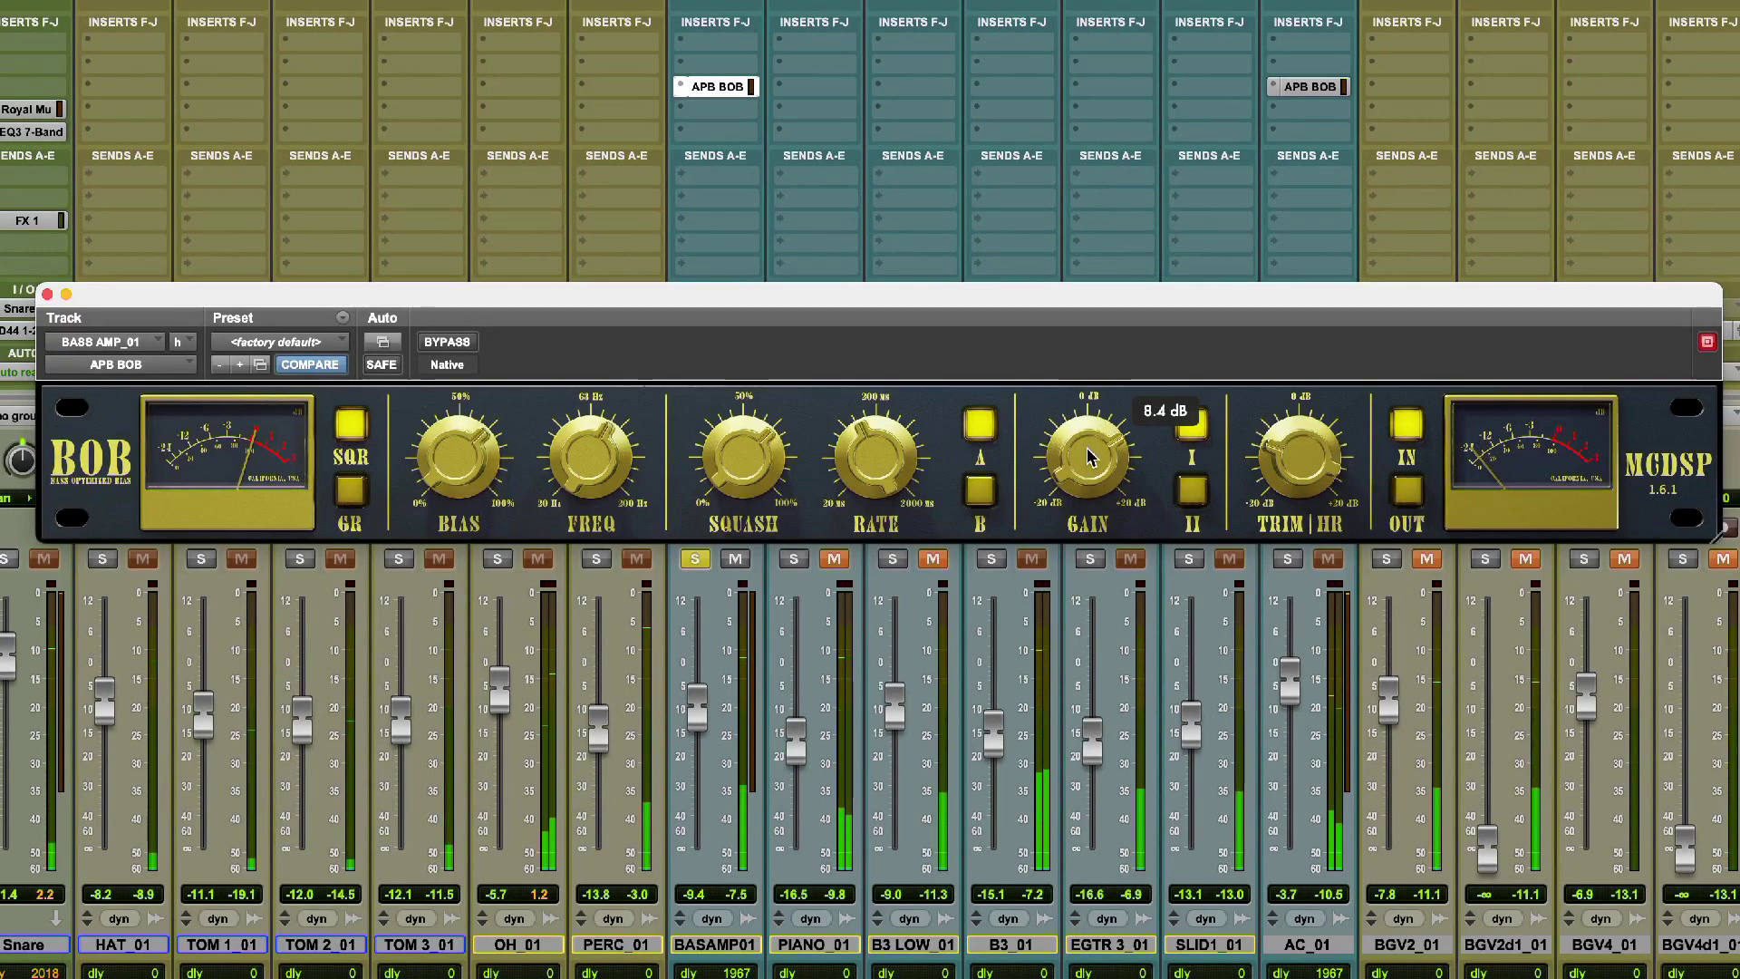
Open the APB BOB on the AC_01 track and compare the track with it bypassed and active.
{"action": "left_click", "coordinate": [1318, 87]}
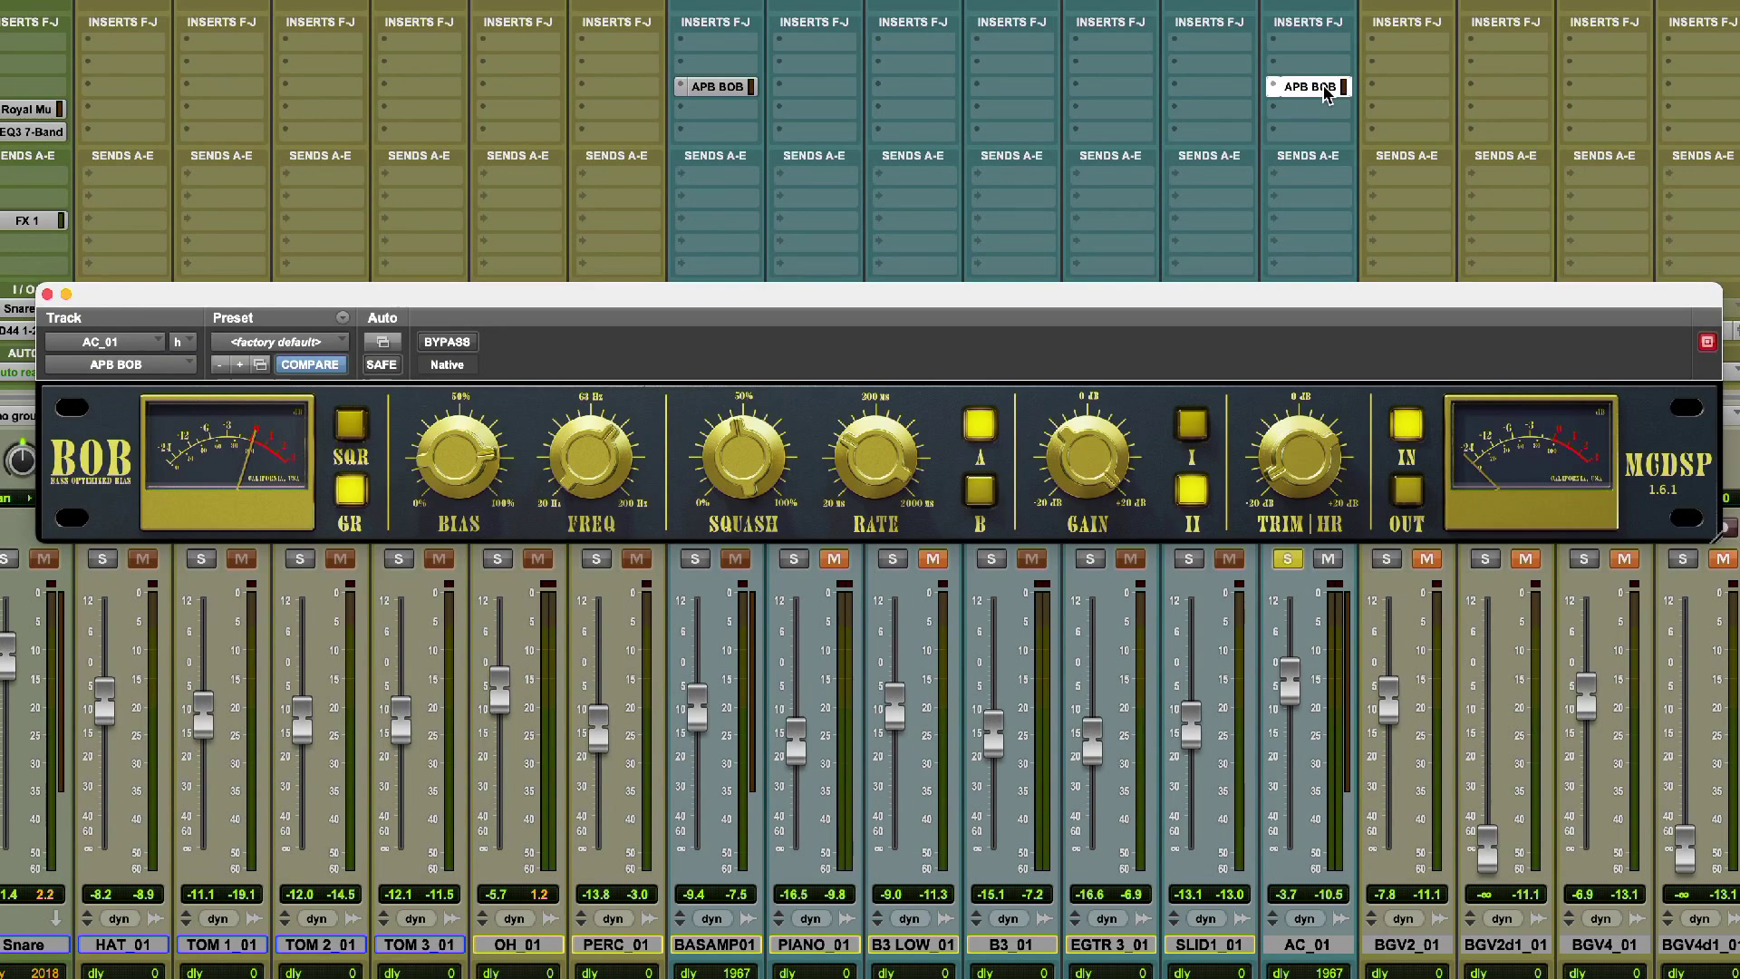
{"action": "left_click", "coordinate": [1323, 87], "text": "super"}
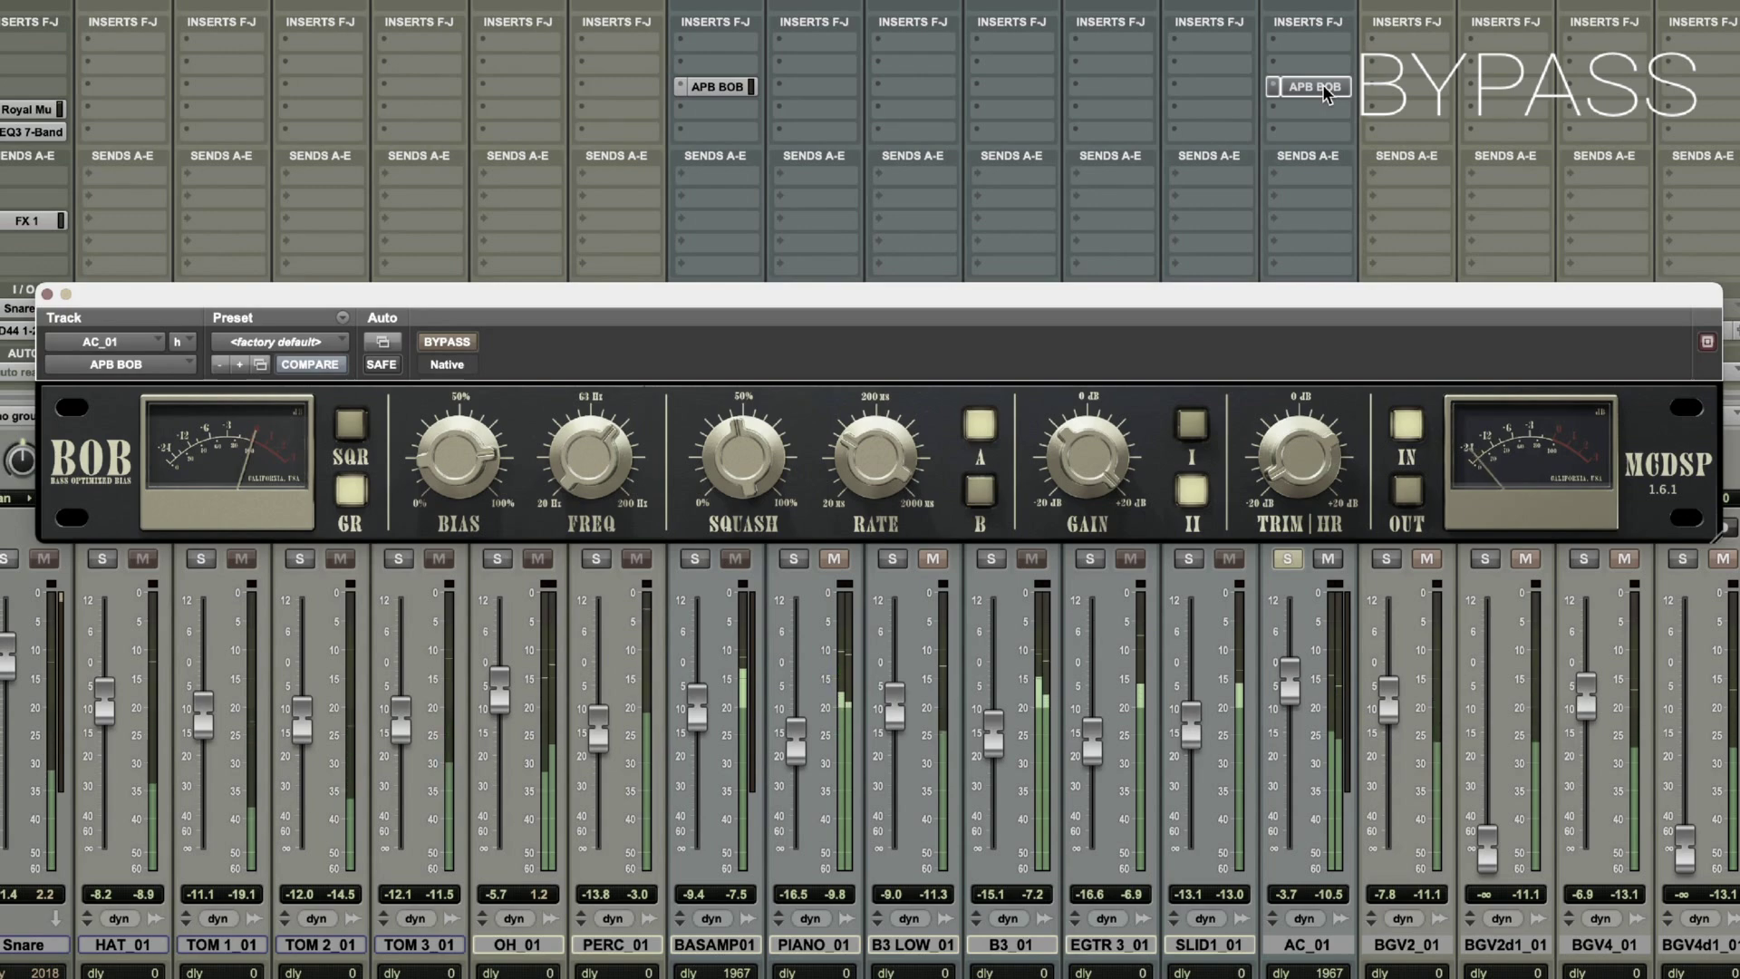
{"action": "left_click", "coordinate": [1323, 87], "text": "super"}
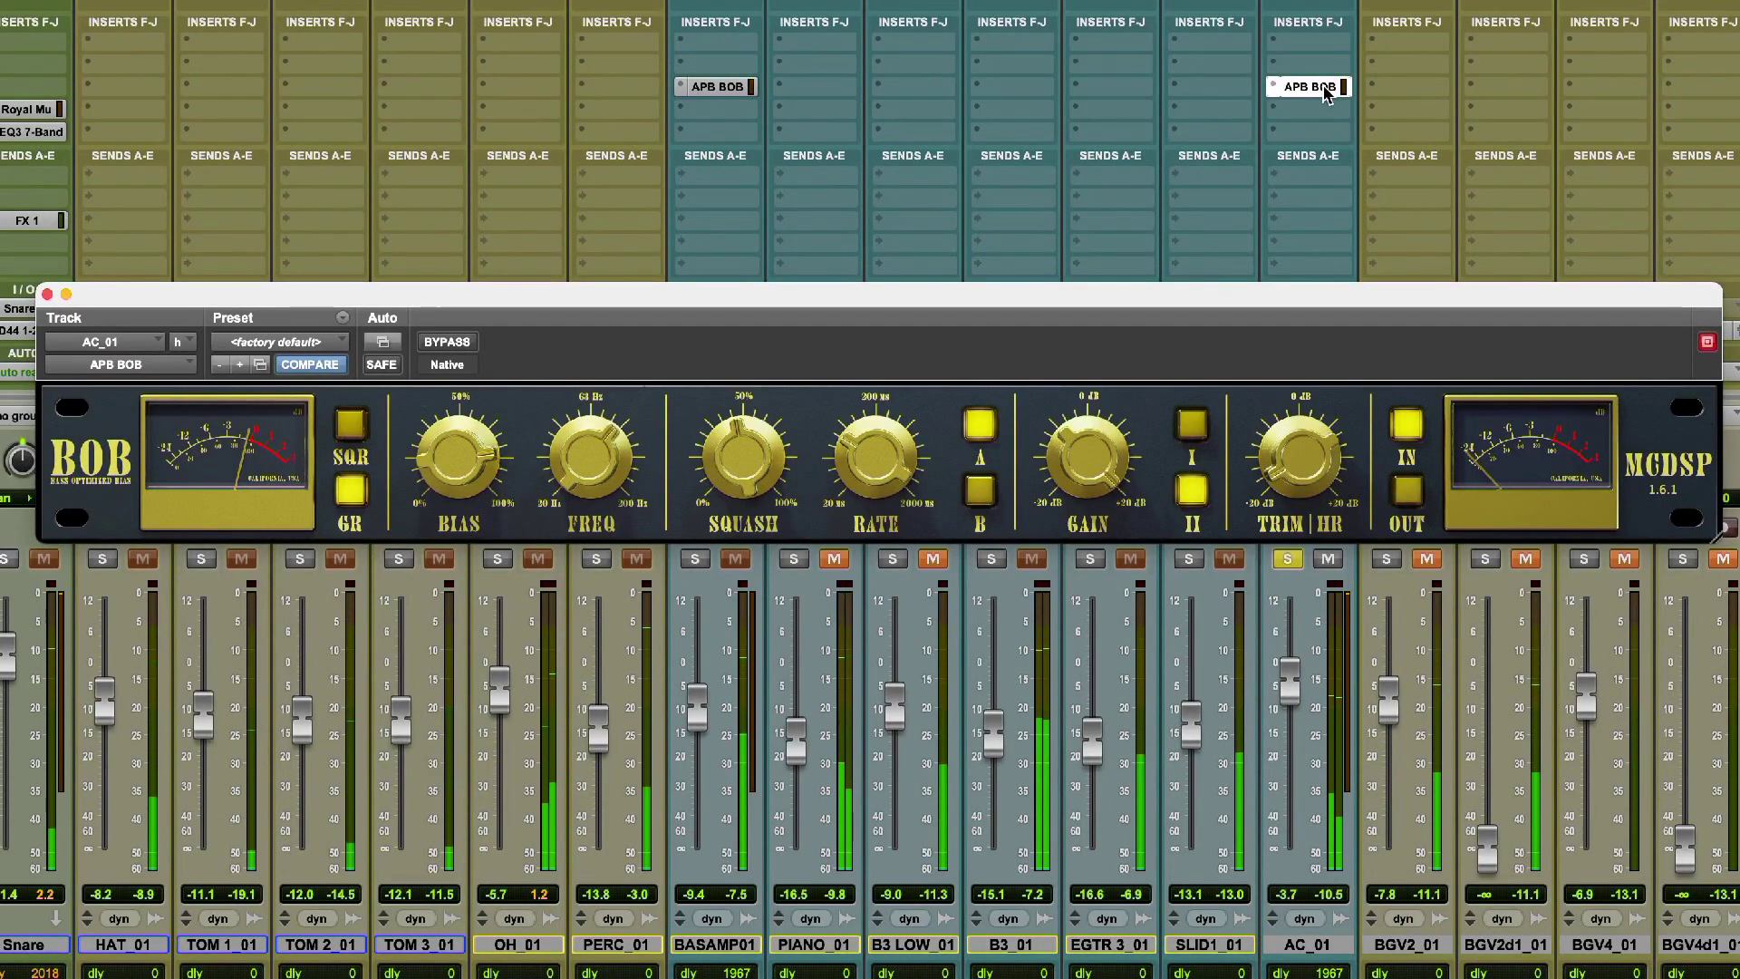
Adjust the AC_01 APB BOB's Bias, and sweep its Freq down to 42.8 Hz and back up.
{"action": "mouse_move", "coordinate": [622, 441]}
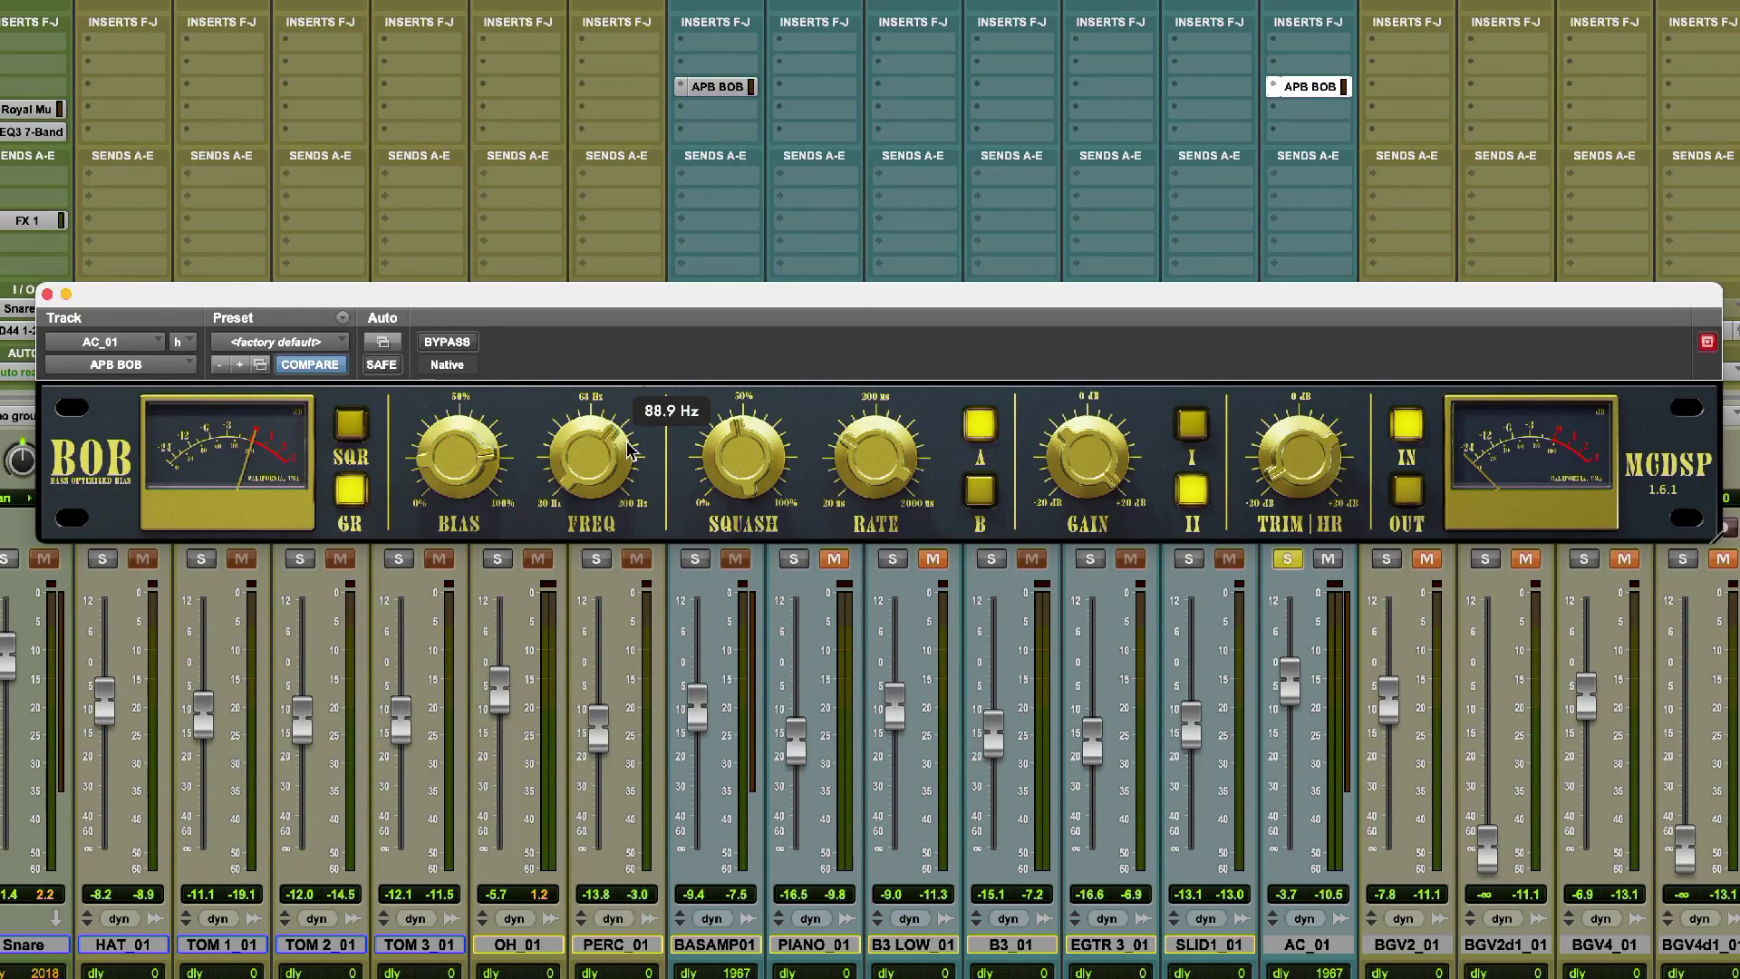
{"action": "mouse_move", "coordinate": [1028, 499]}
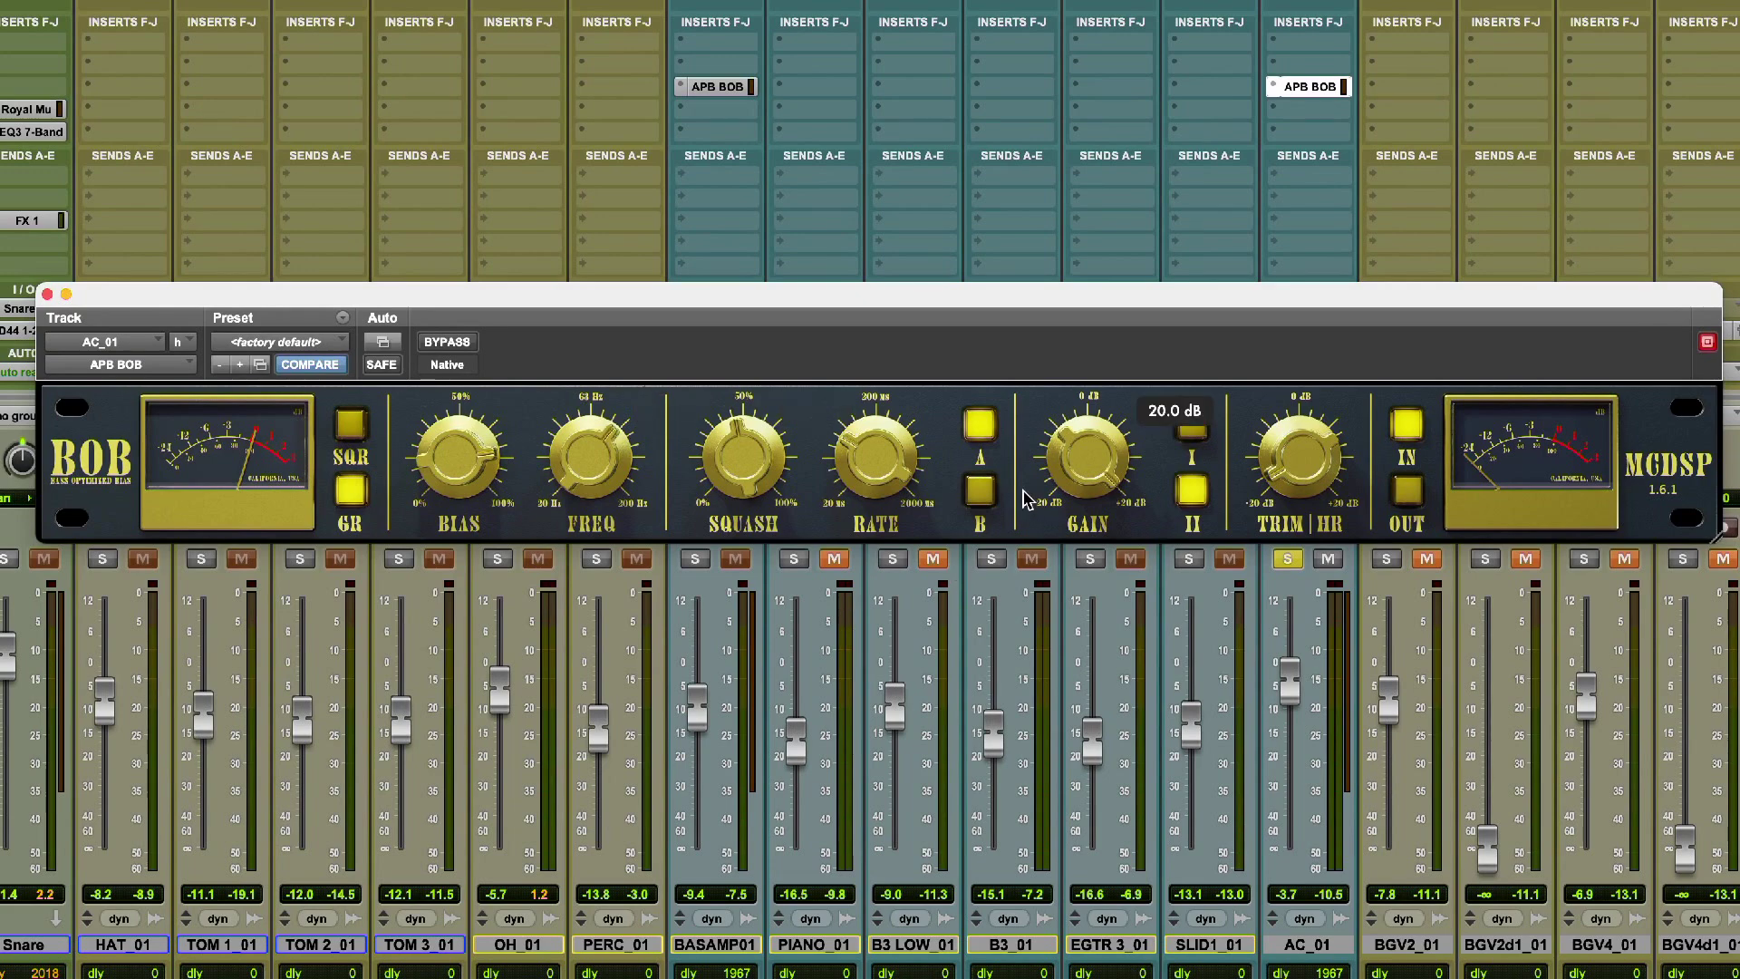
{"action": "mouse_move", "coordinate": [496, 487]}
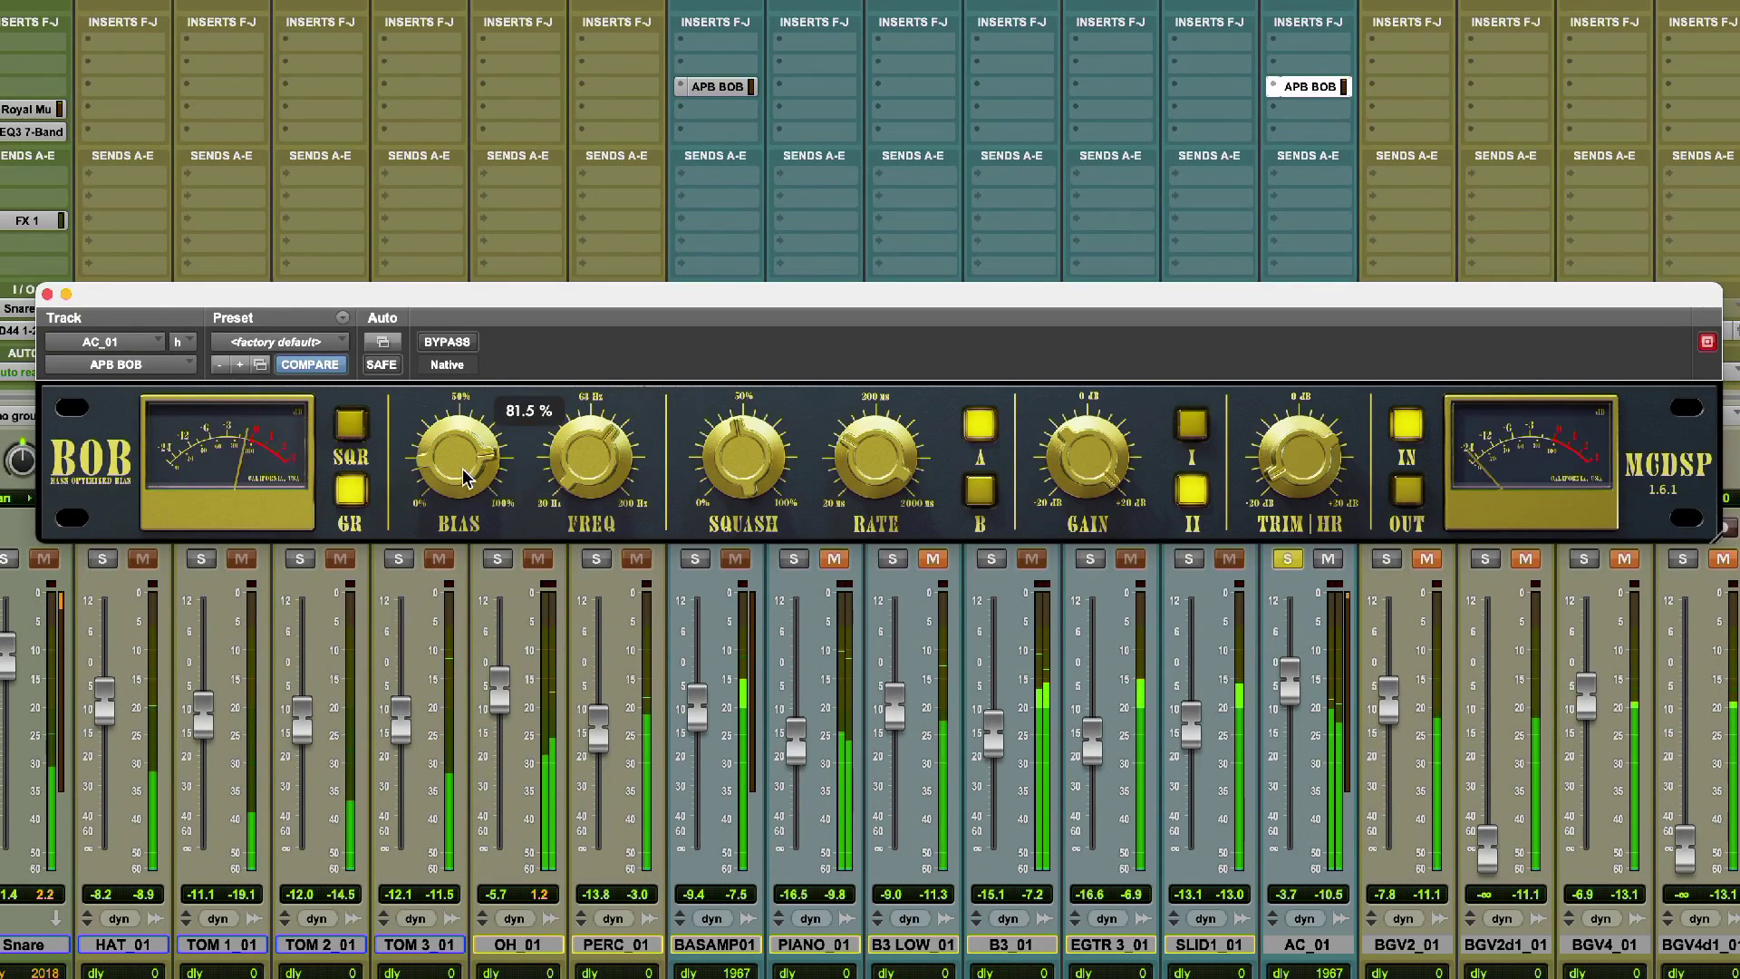
{"action": "left_click_drag", "start_coordinate": [464, 478], "coordinate": [464, 453]}
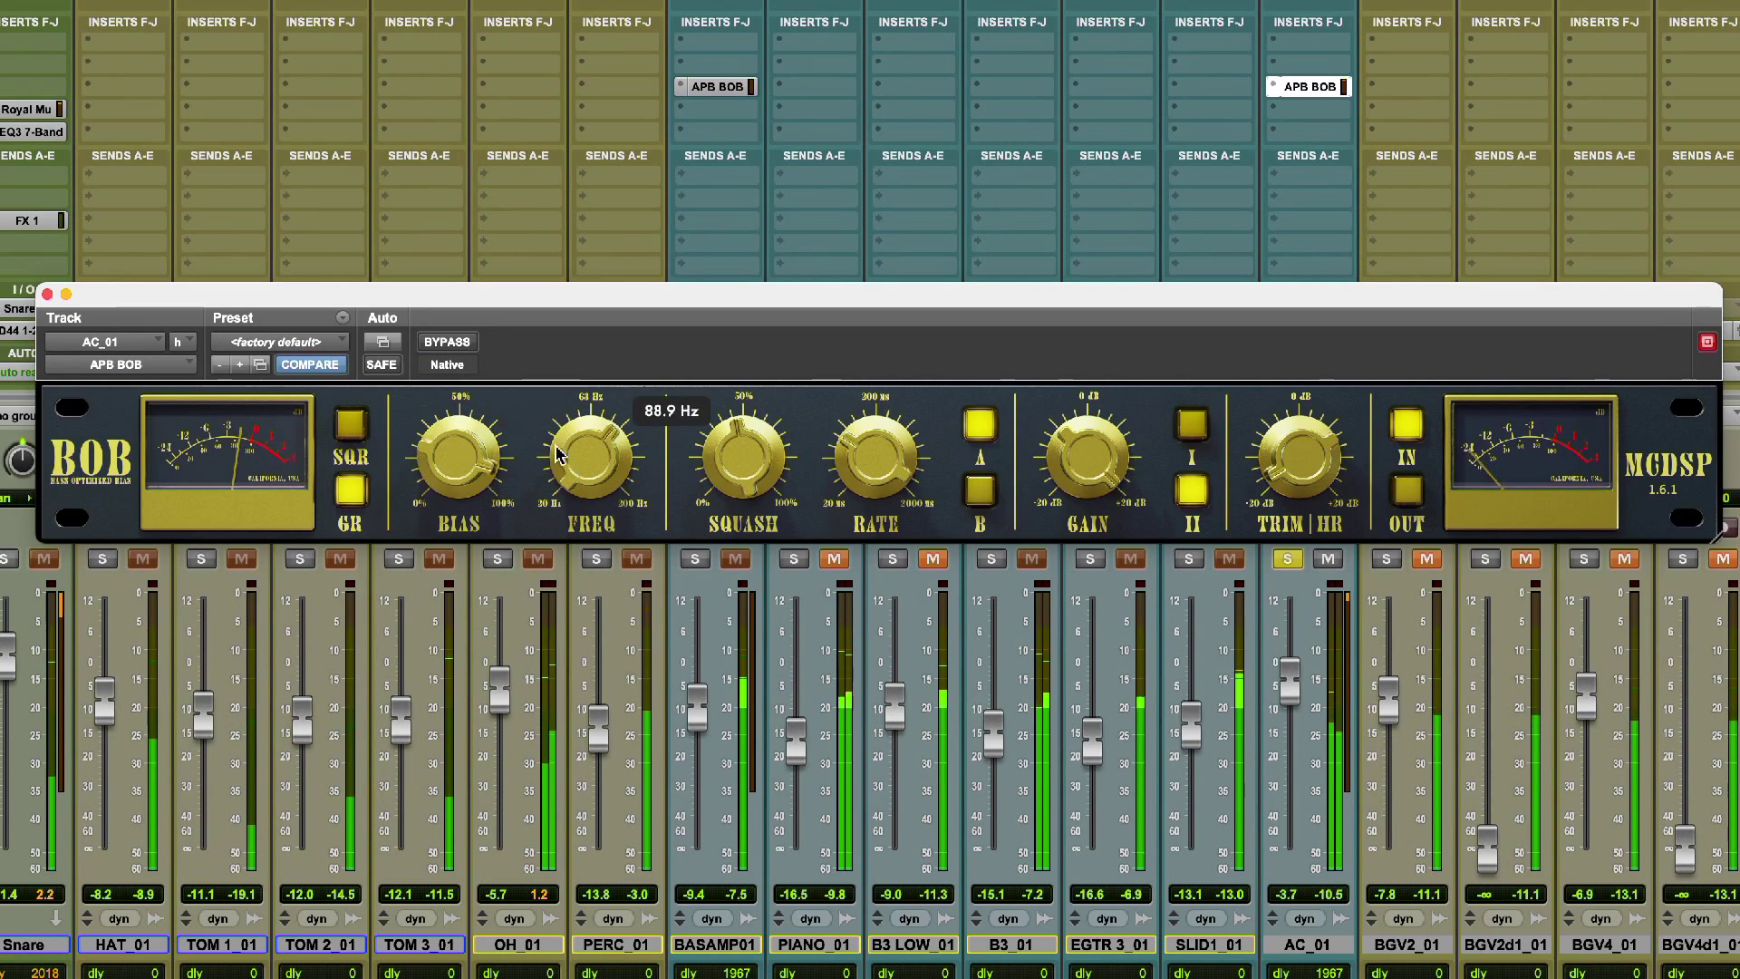
{"action": "left_click_drag", "start_coordinate": [581, 458], "coordinate": [573, 557]}
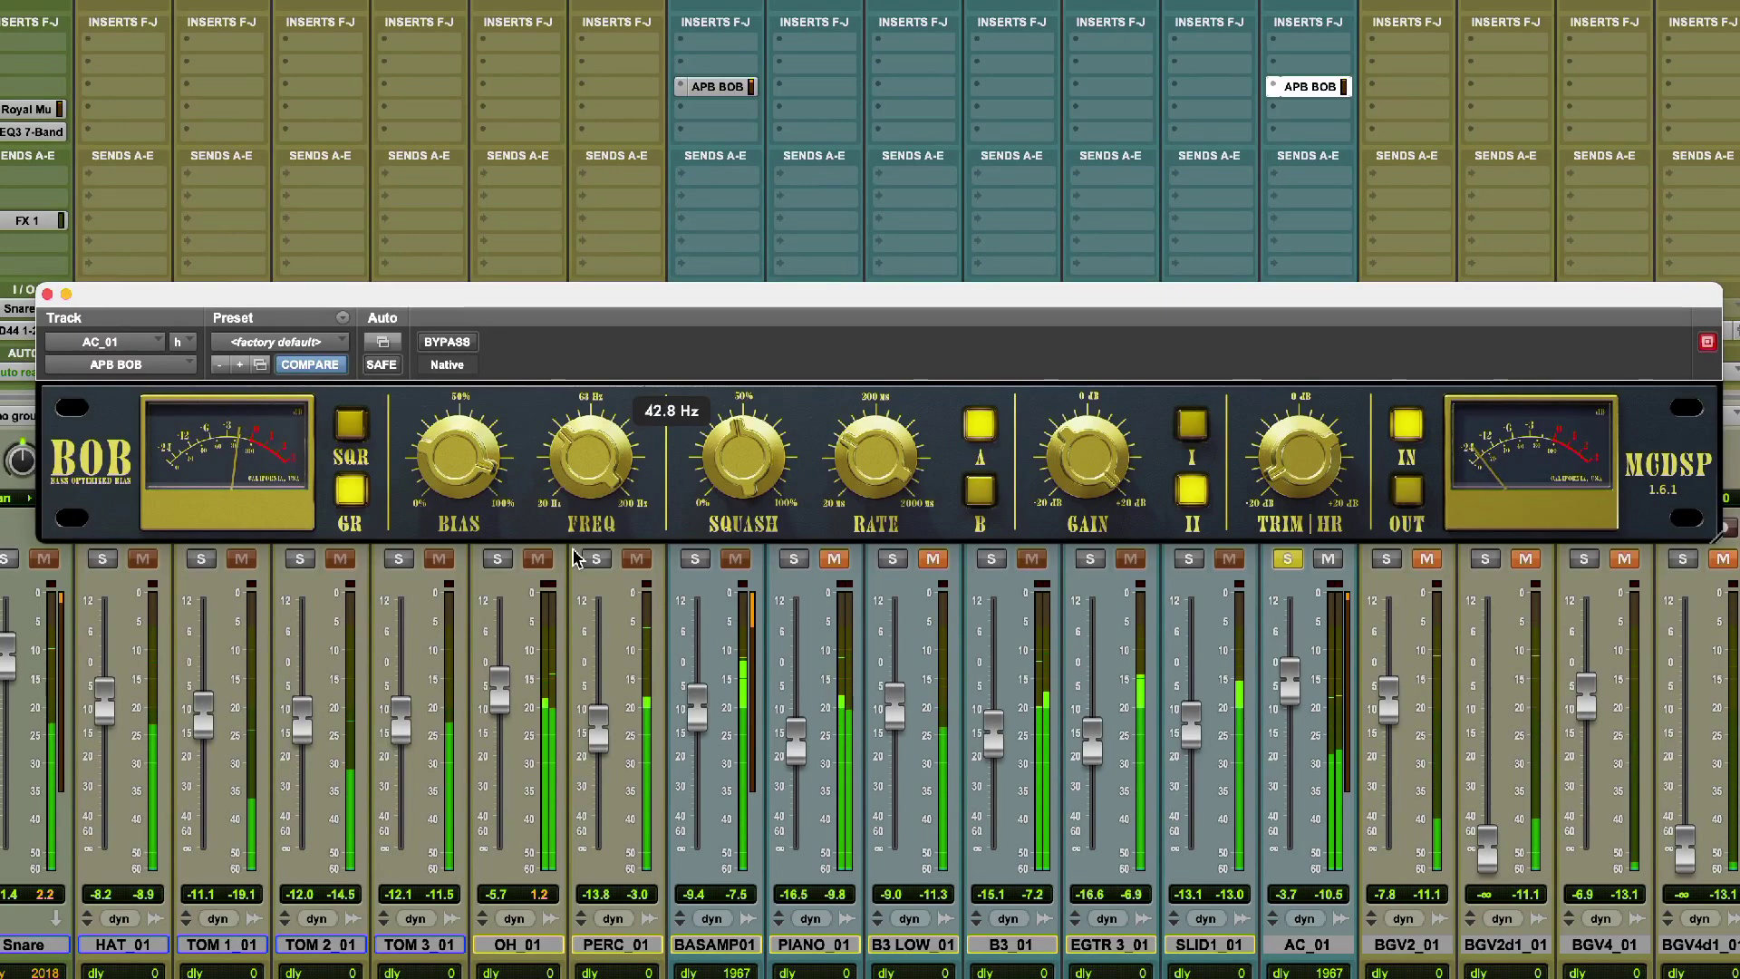
{"action": "left_click_drag", "start_coordinate": [574, 558], "coordinate": [581, 472]}
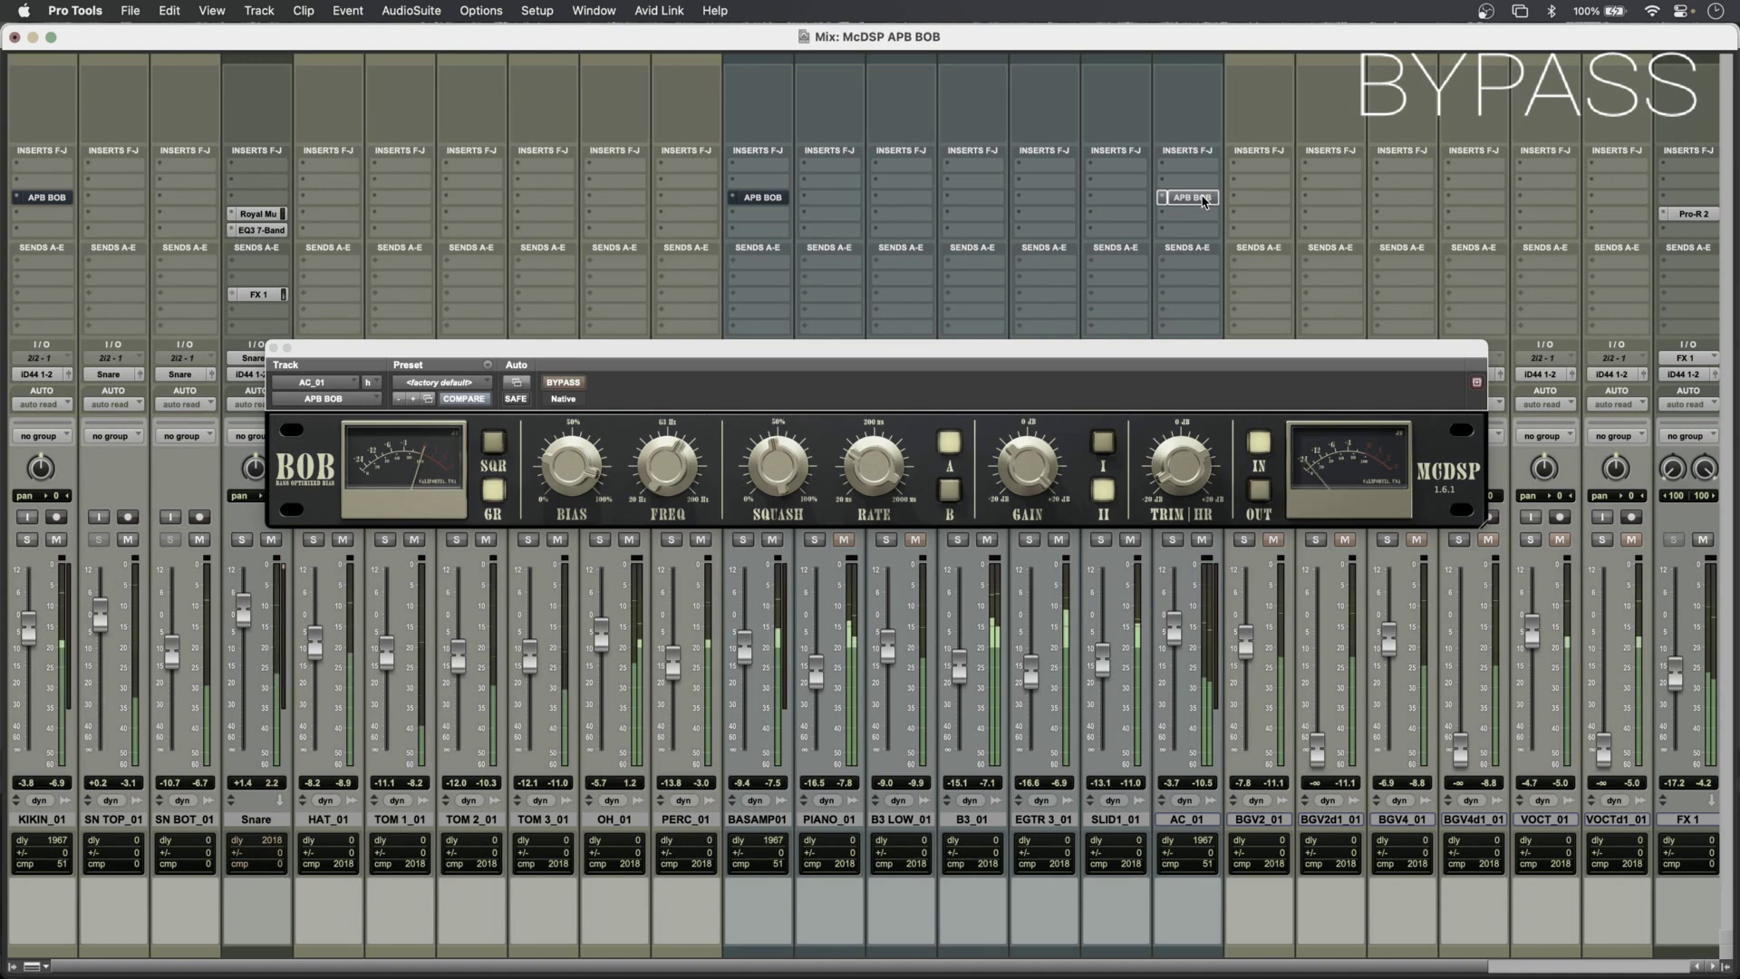
Compare the full mix with all APB BOB plug-ins bypassed and active, leaving them active.
{"action": "left_click", "coordinate": [1203, 202], "text": "alt+super"}
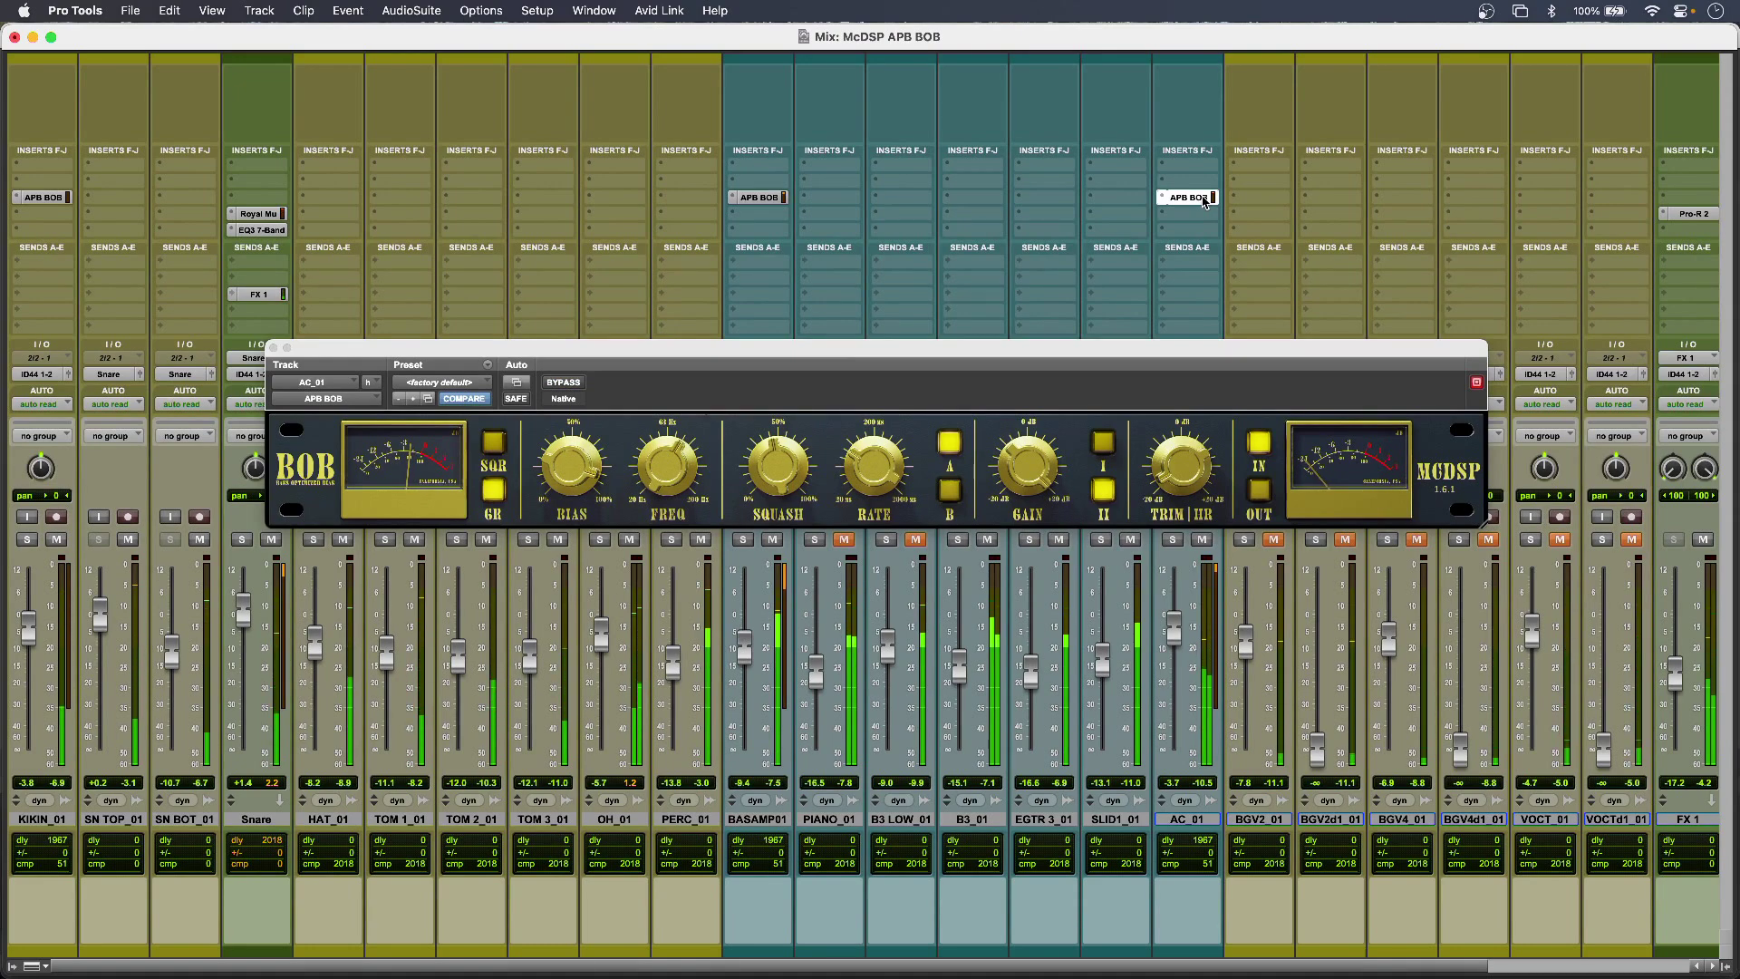
{"action": "left_click", "coordinate": [1204, 203], "text": "alt+super"}
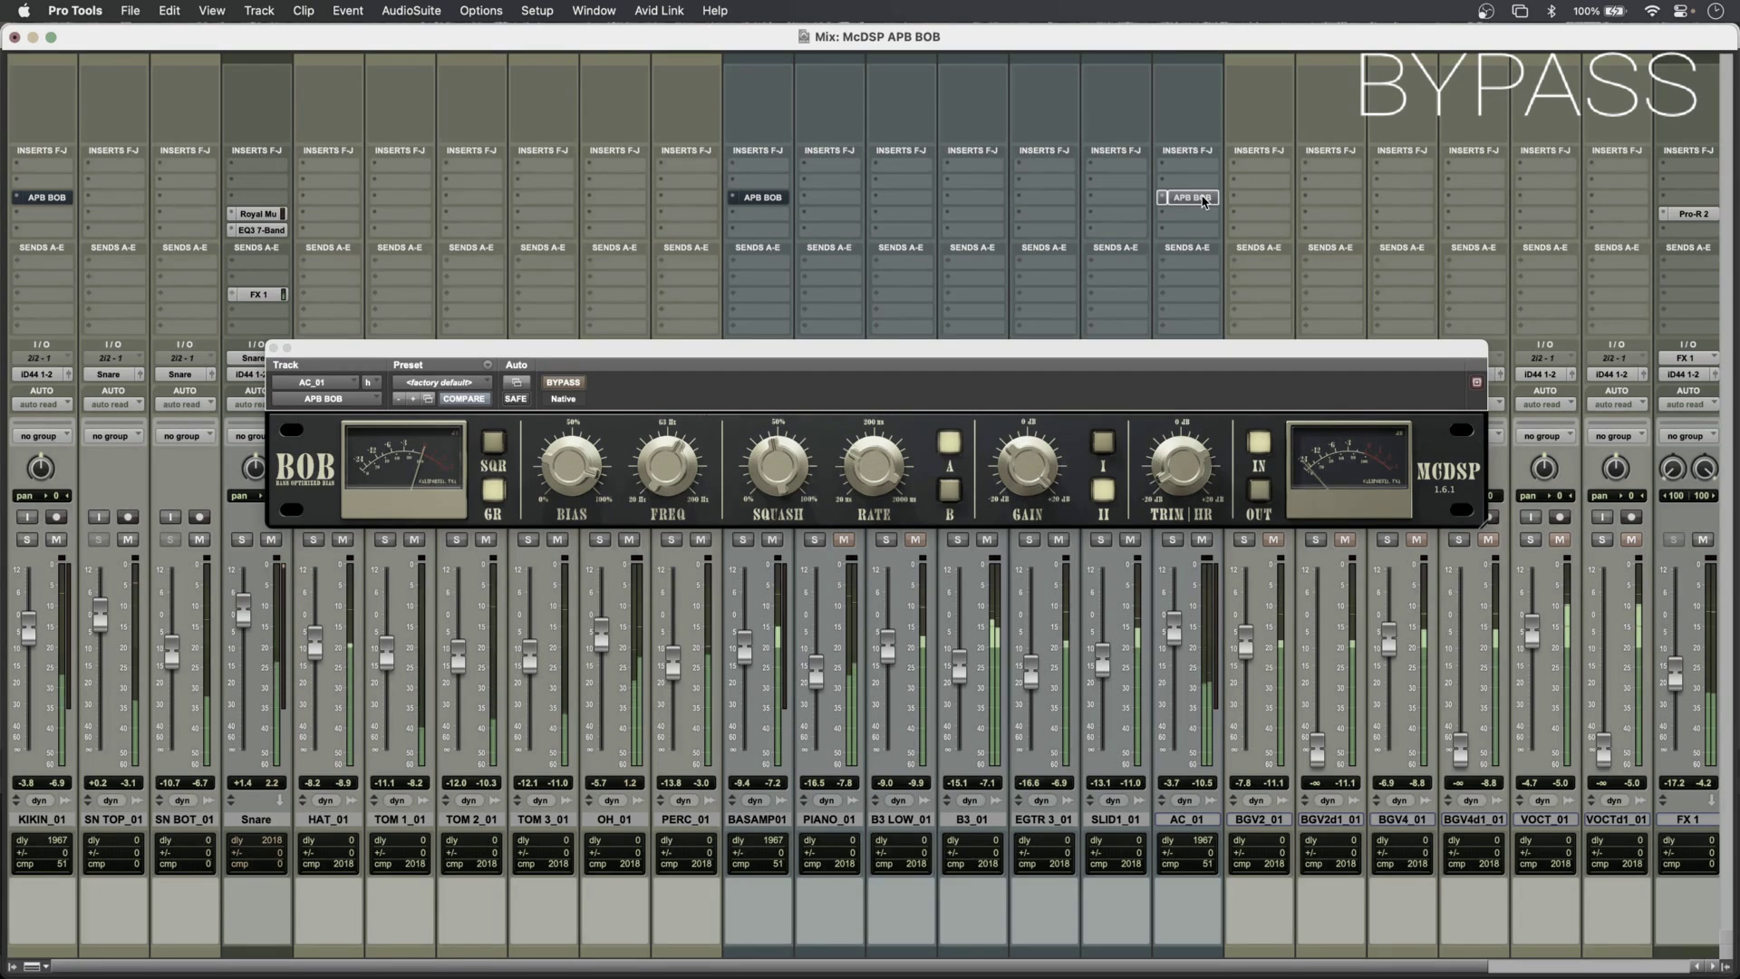
{"action": "left_click", "coordinate": [1203, 202], "text": "alt+super"}
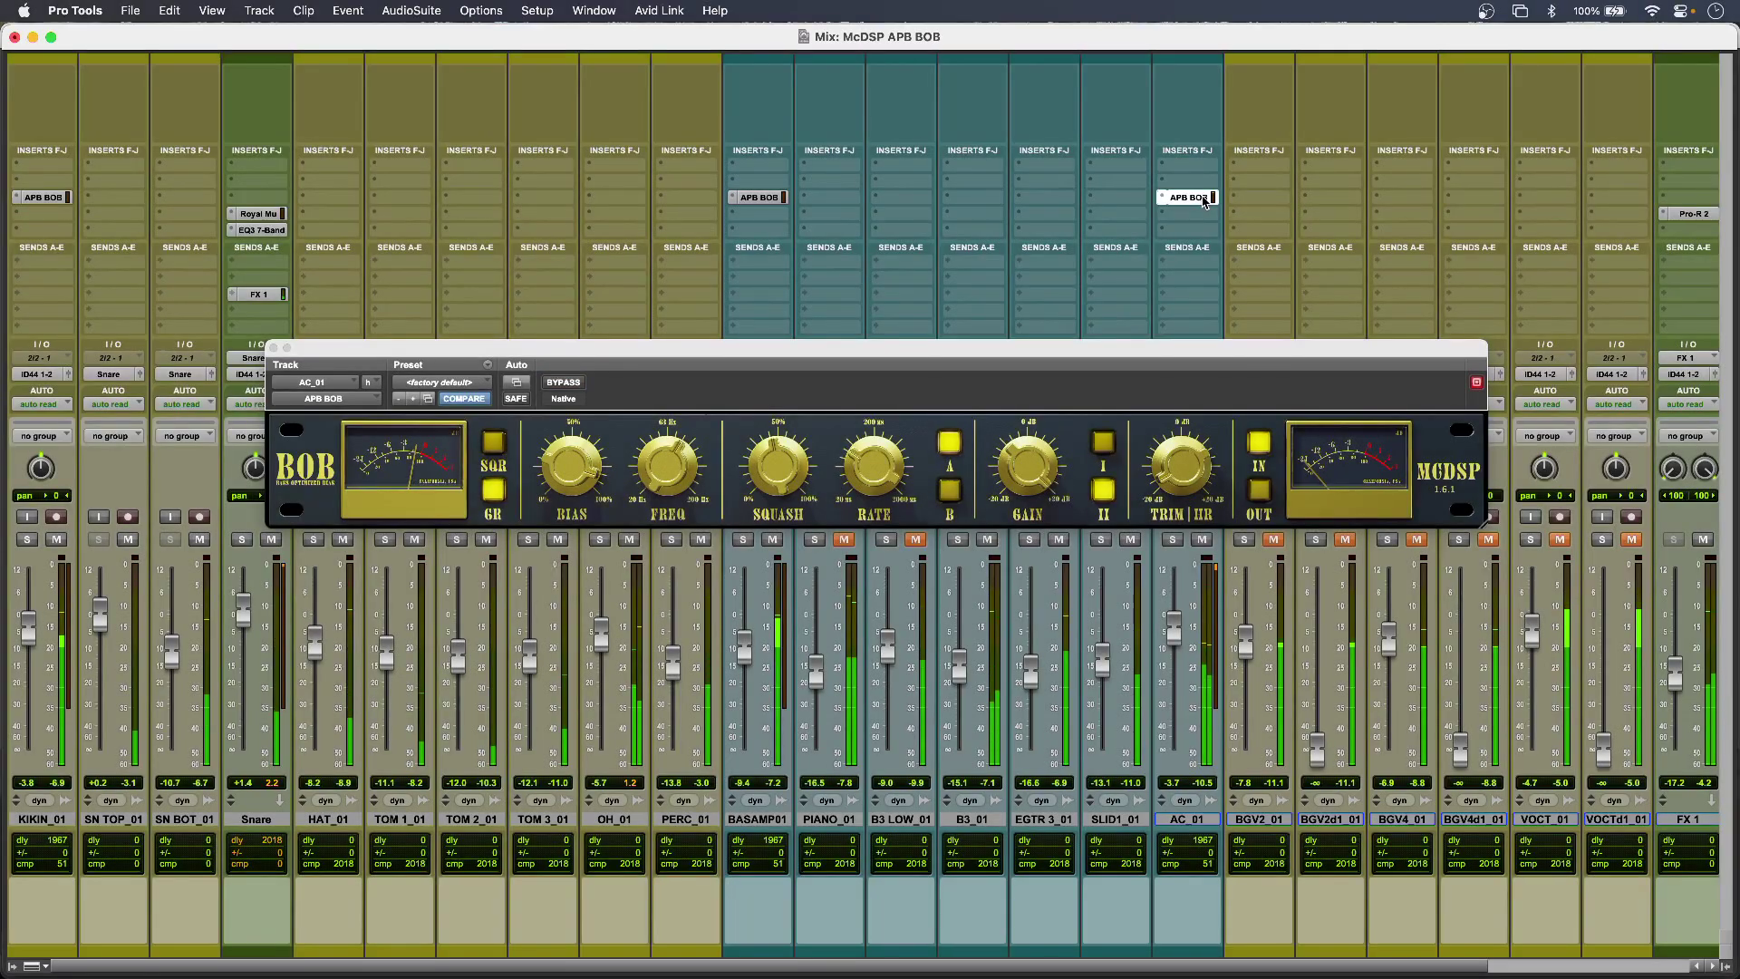